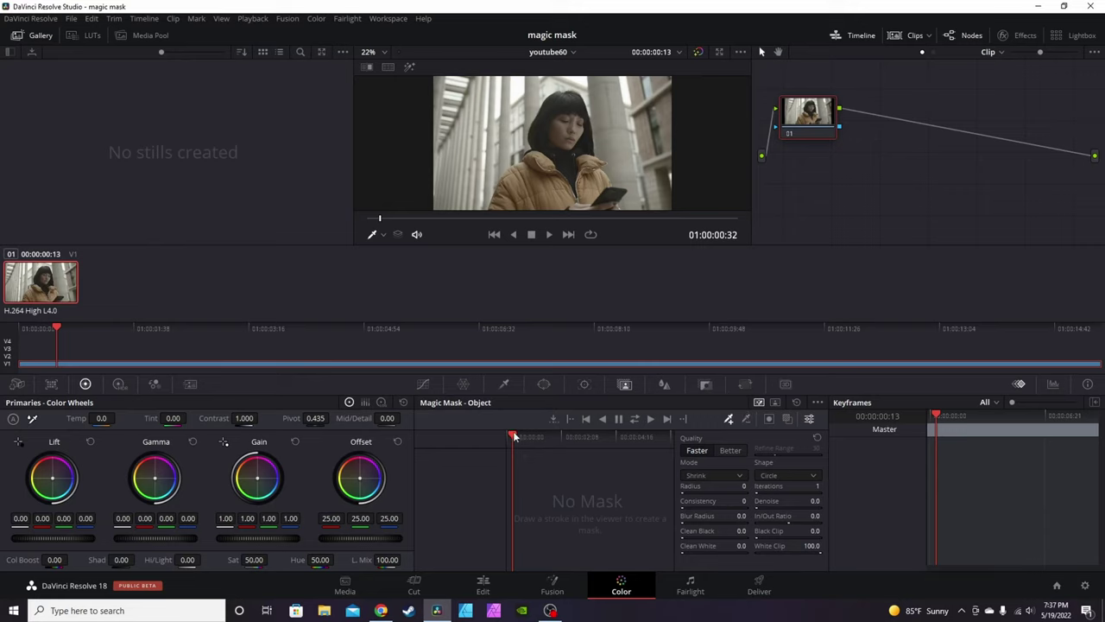
- With Magic Mask open, drag the playhead to about 01:00:04:53, four seconds into the shot
{"action": "left_click_drag", "start_coordinate": [514, 438], "coordinate": [559, 445]}
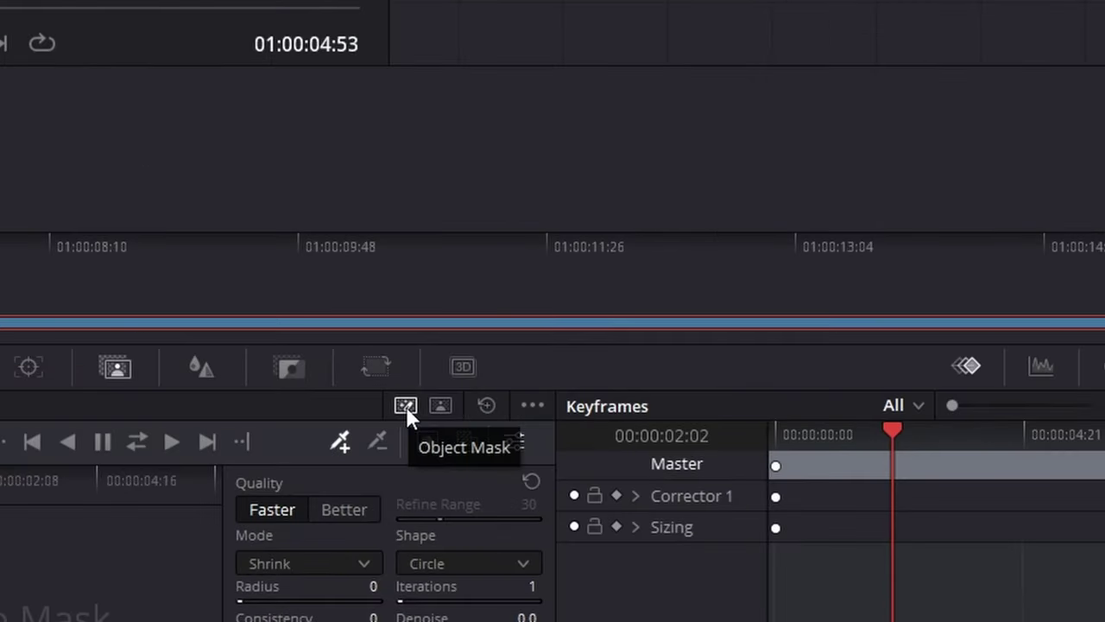
- Stroke the woman in Person mode, turn on the mask overlay, and track it forward and reverse
{"action": "left_click", "coordinate": [439, 407]}
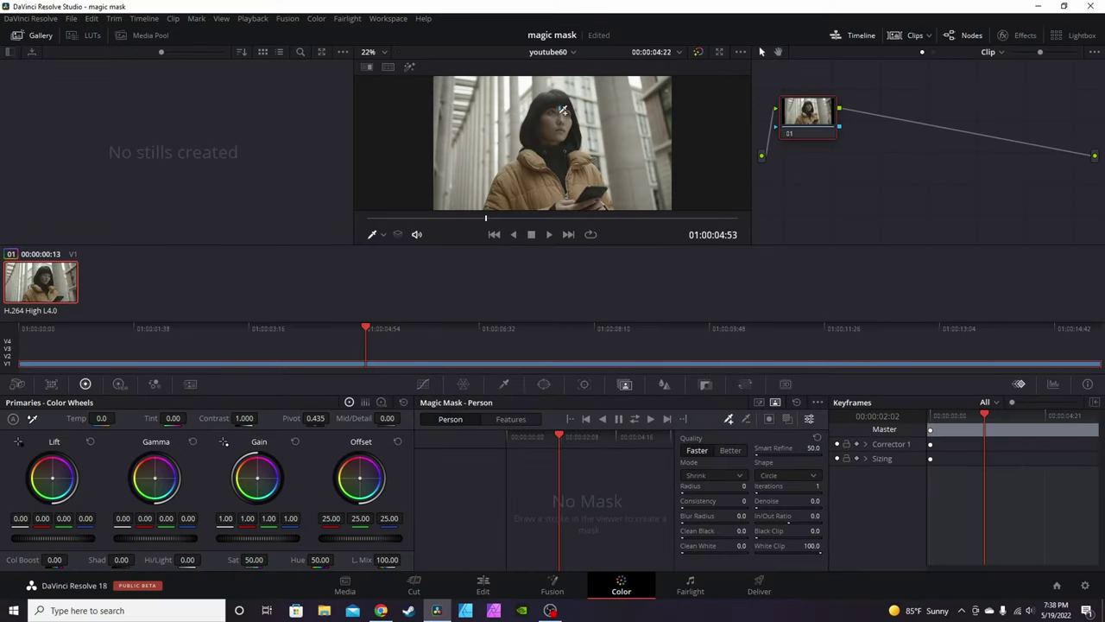
{"action": "left_click_drag", "start_coordinate": [0, 0], "coordinate": [0, 0]}
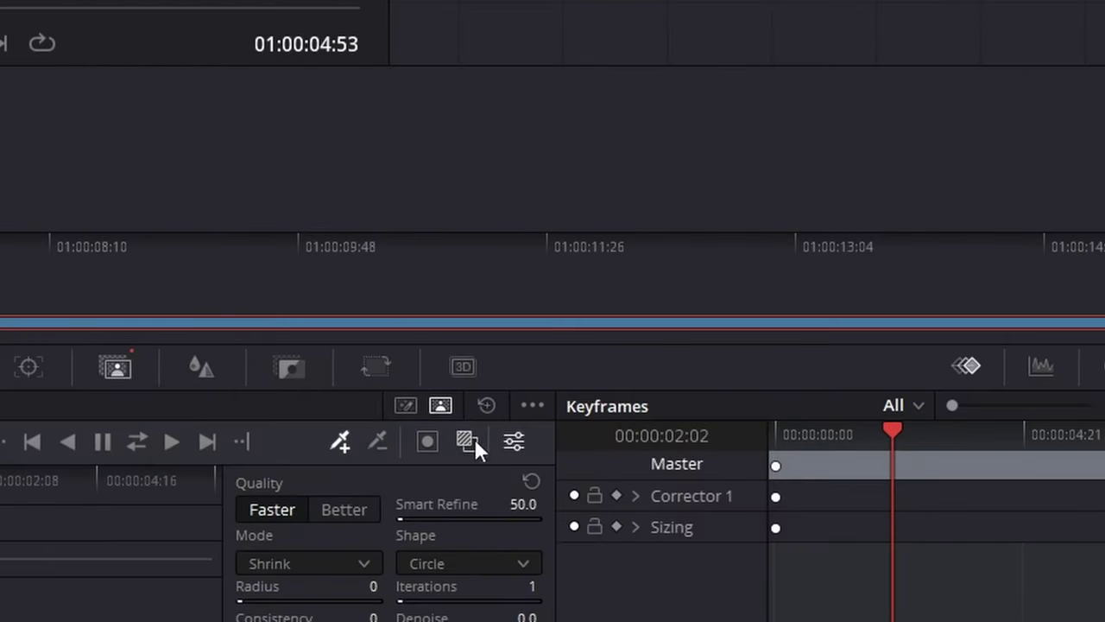
{"action": "left_click", "coordinate": [467, 445]}
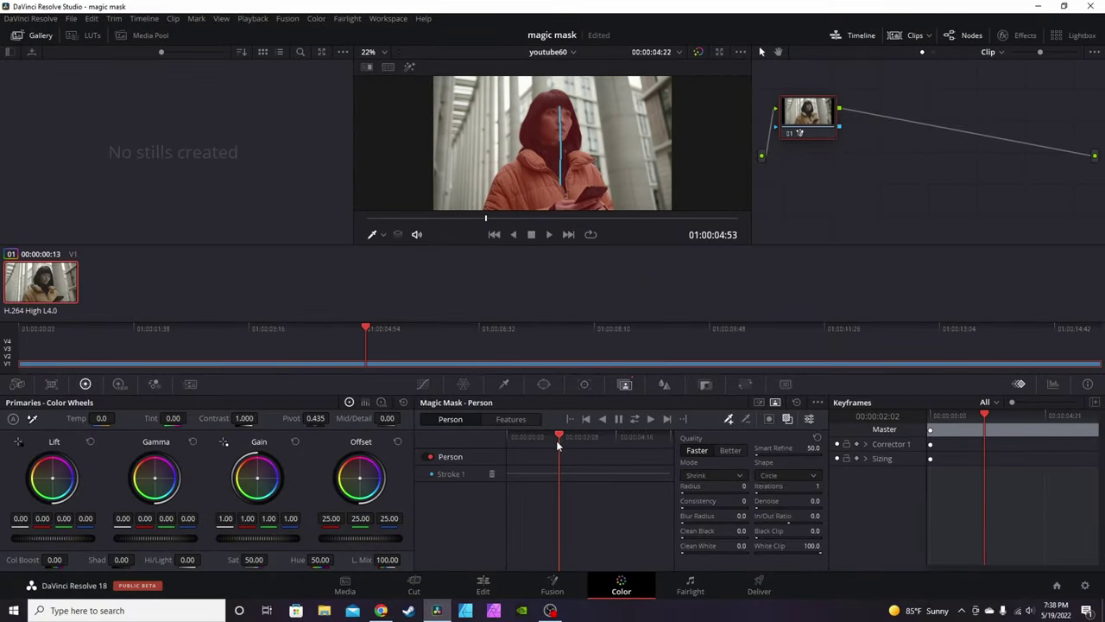
{"action": "left_click", "coordinate": [636, 420]}
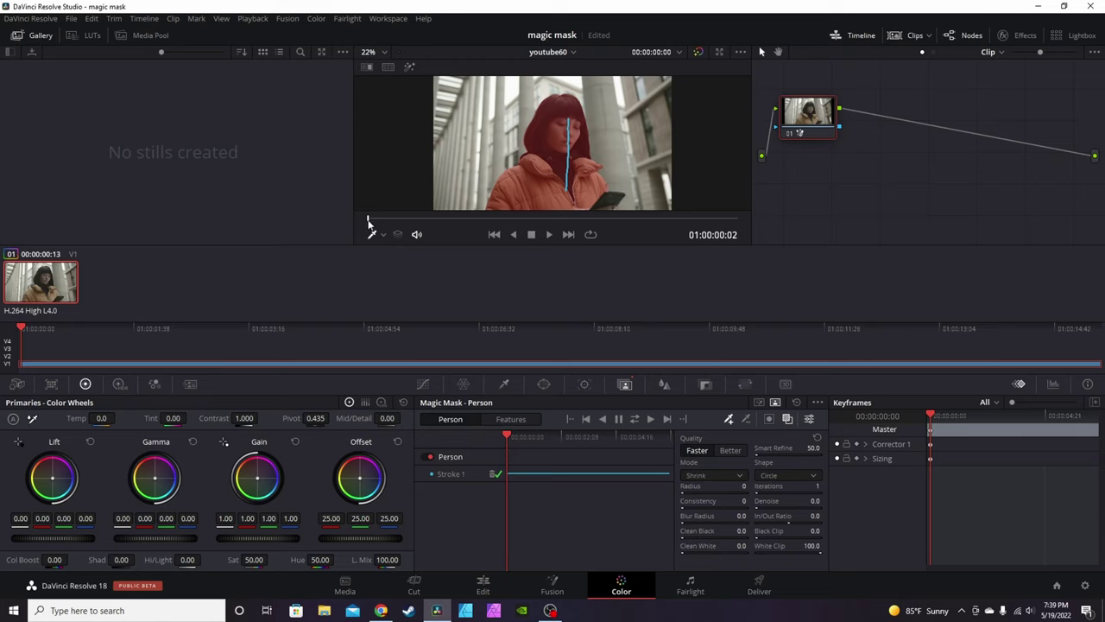
- Scrub later frames to check the woman's tracked mask, then move on to the man's clip
{"action": "left_click_drag", "start_coordinate": [368, 223], "coordinate": [475, 219]}
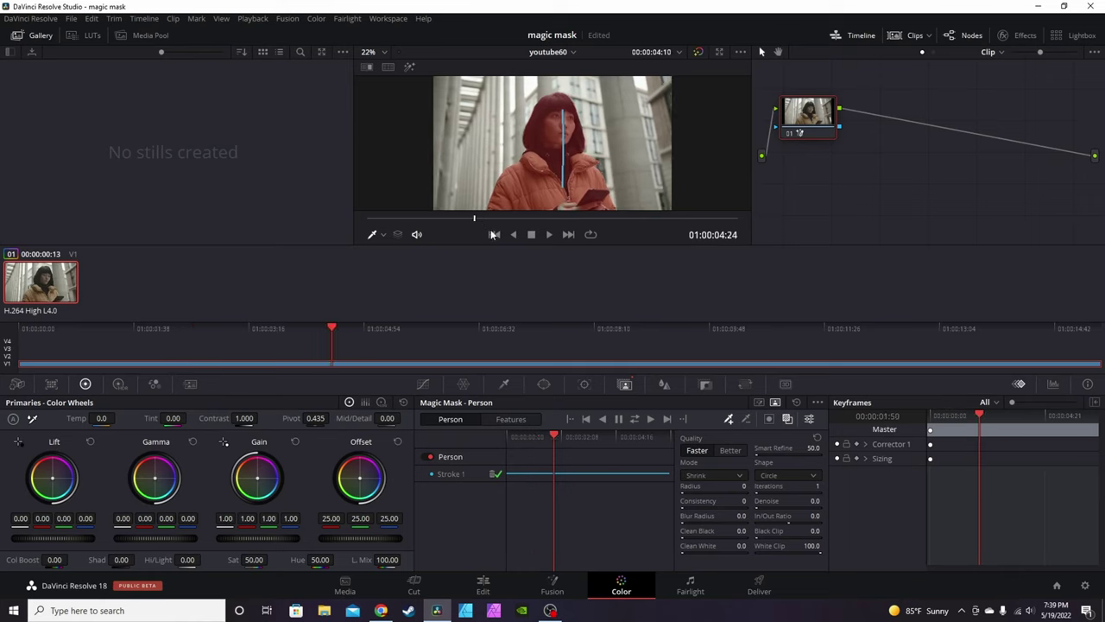
{"action": "left_click", "coordinate": [487, 218]}
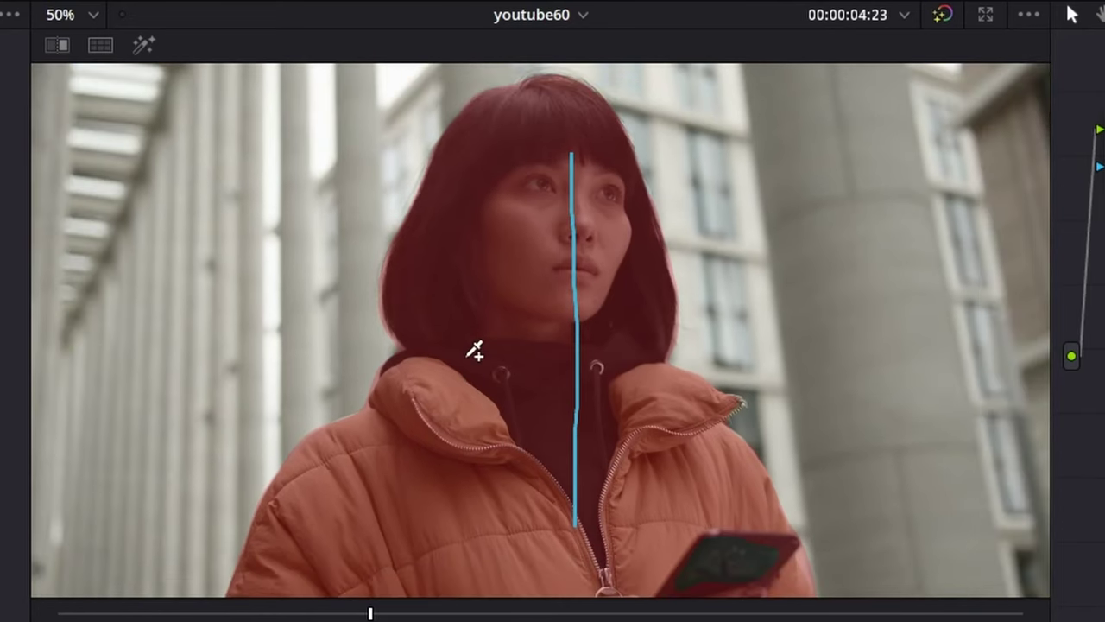
{"action": "scroll", "coordinate": [507, 207], "scroll_direction": "down", "scroll_amount": 1}
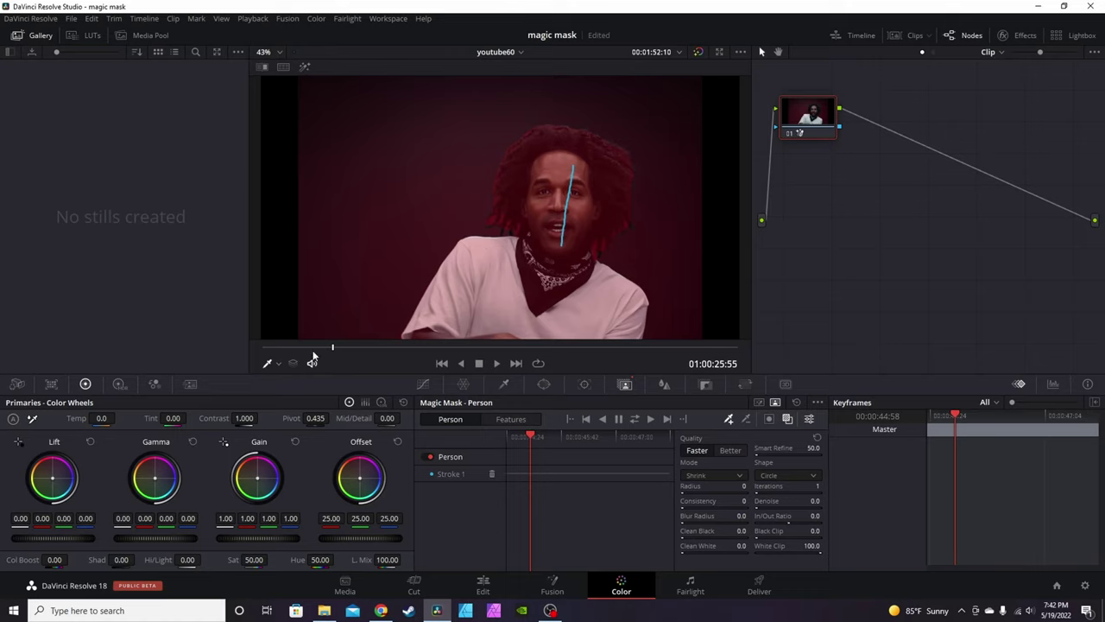
- Track the man's Person mask forward to the clip end and rewind to verify it follows him
{"action": "mouse_move", "coordinate": [345, 350]}
{"action": "left_mouse_down"}
{"action": "mouse_move", "coordinate": [306, 348]}
{"action": "mouse_move", "coordinate": [325, 349]}
{"action": "left_mouse_up"}
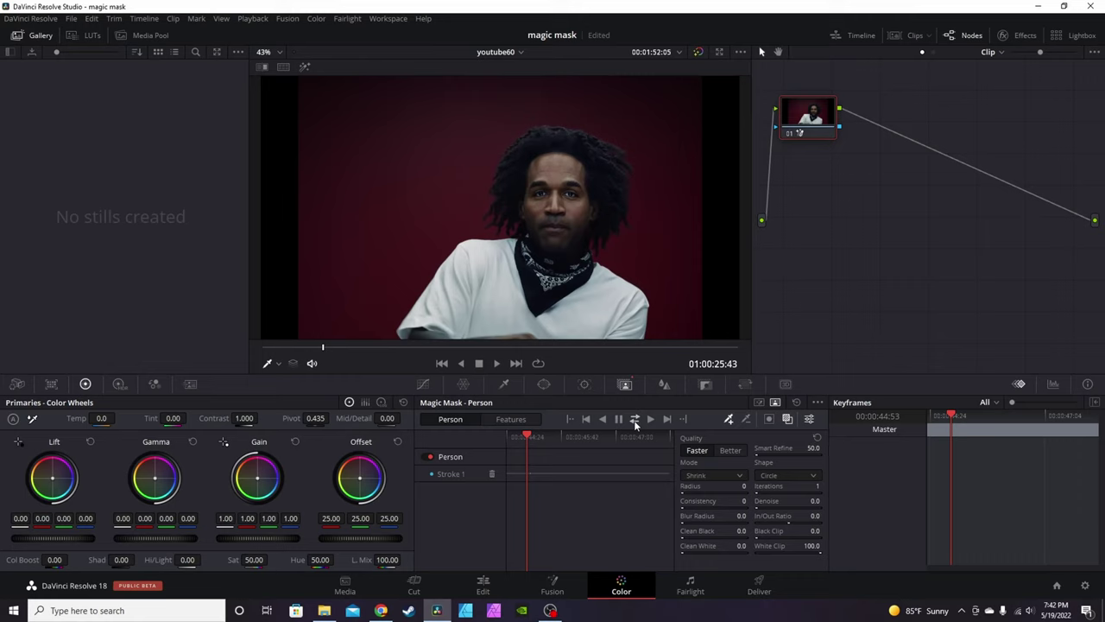
{"action": "left_click", "coordinate": [635, 423]}
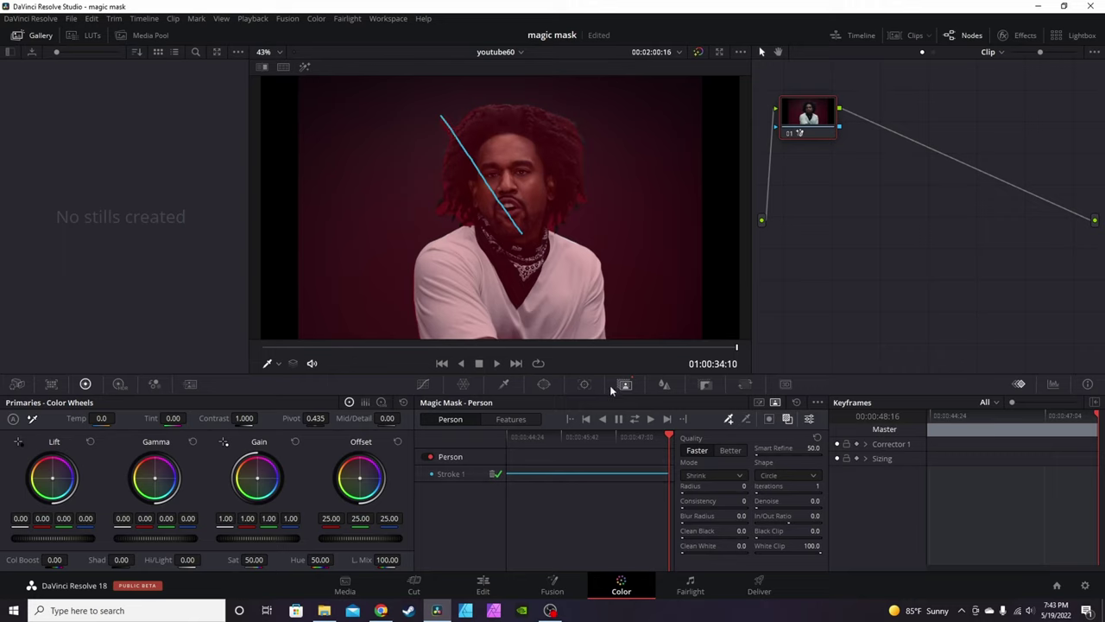
{"action": "left_click_drag", "start_coordinate": [666, 439], "coordinate": [584, 438]}
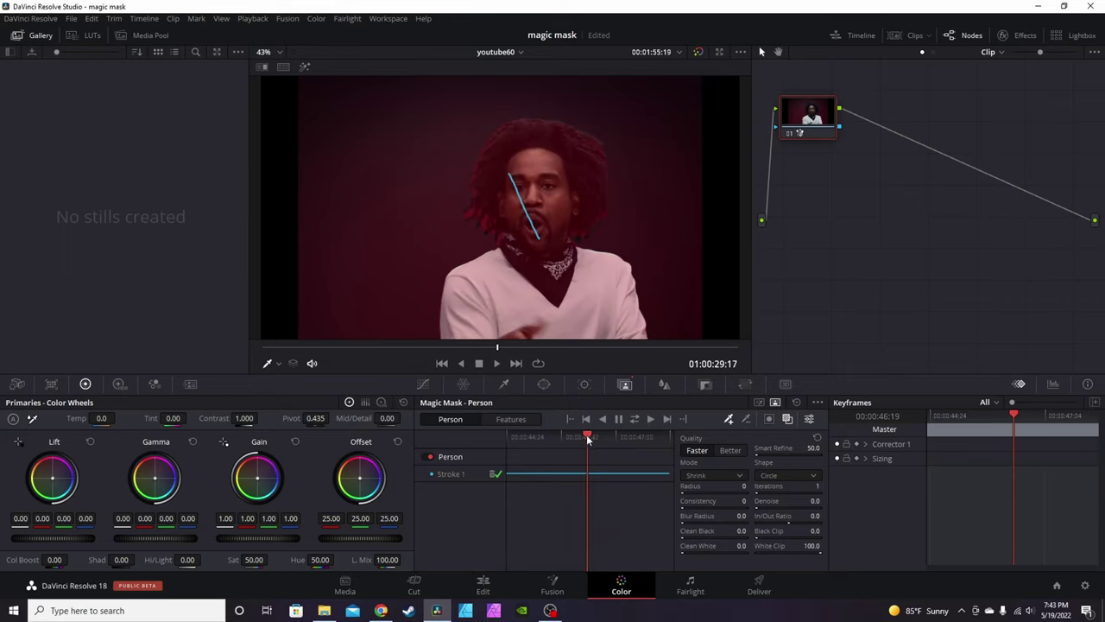
{"action": "mouse_move", "coordinate": [588, 440]}
{"action": "left_mouse_down"}
{"action": "mouse_move", "coordinate": [562, 441]}
{"action": "mouse_move", "coordinate": [574, 438]}
{"action": "left_mouse_up"}
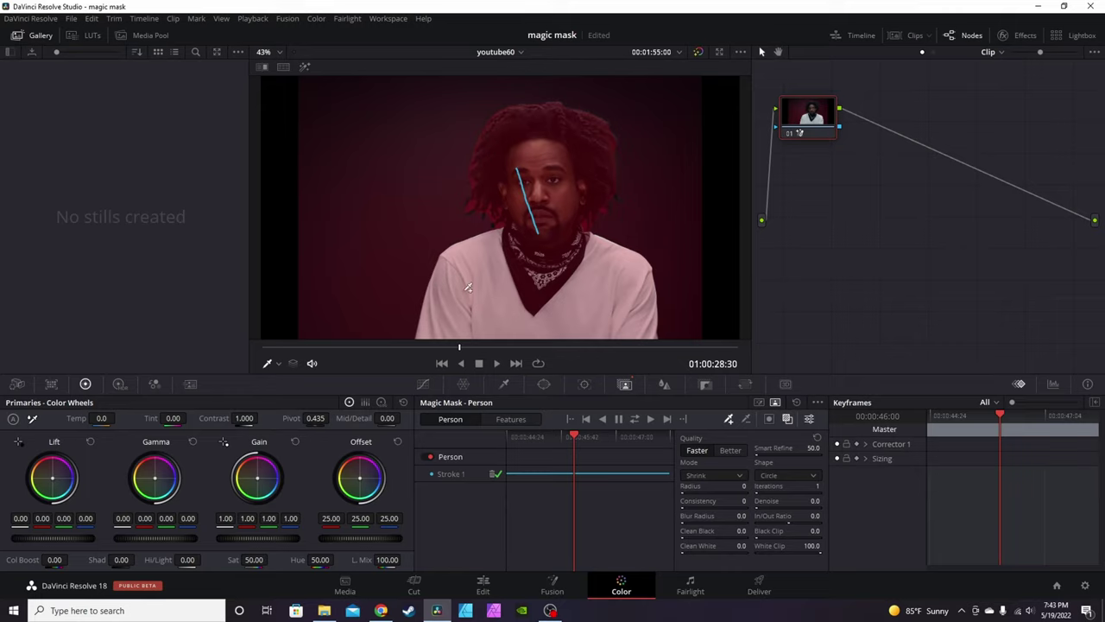
{"action": "left_click_drag", "start_coordinate": [577, 434], "coordinate": [533, 438]}
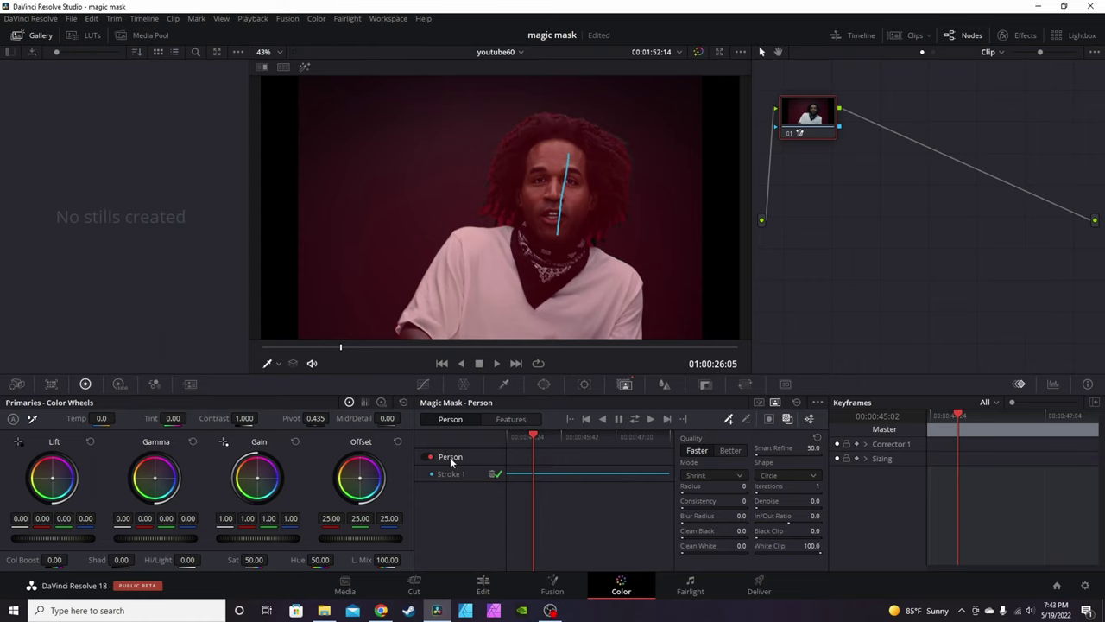
- In Features mode, choose Hair and stroke the man's hair
{"action": "left_click", "coordinate": [510, 420]}
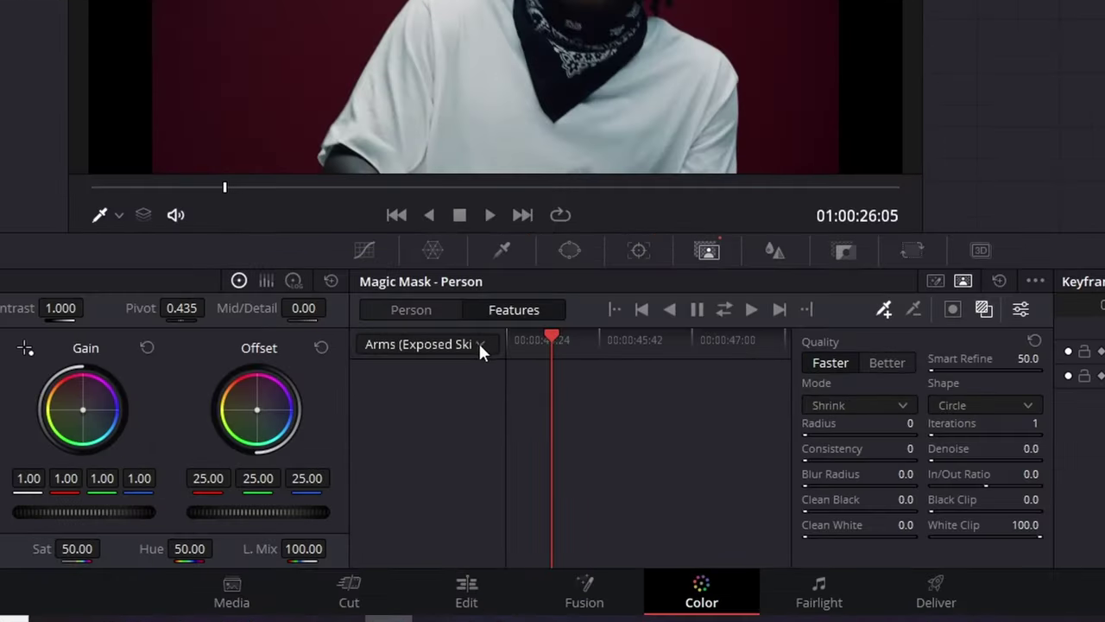
{"action": "left_click", "coordinate": [490, 438]}
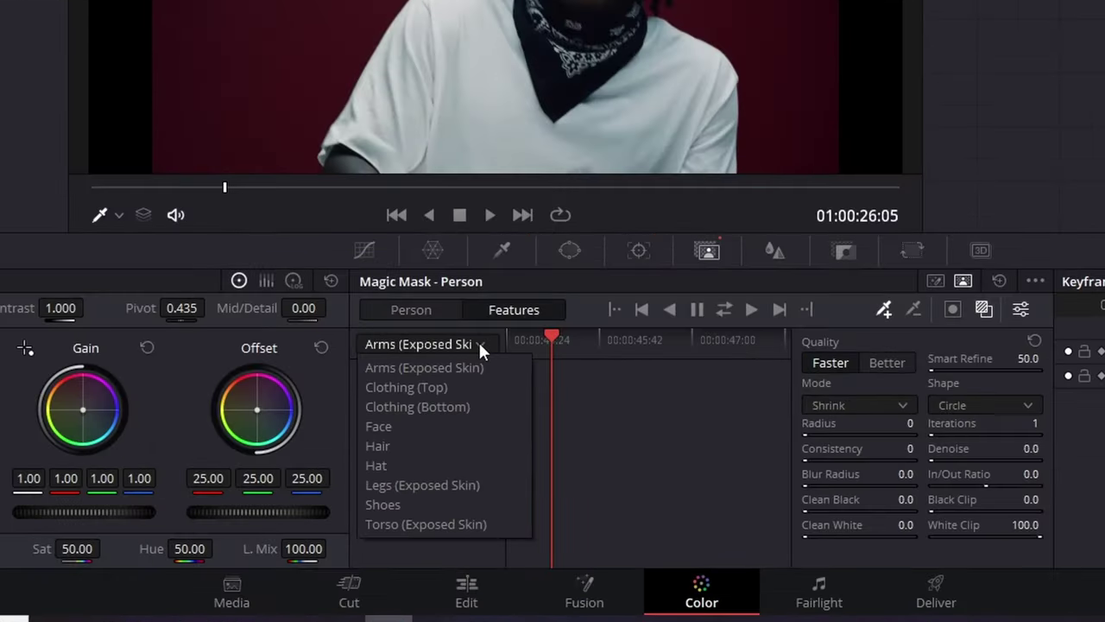
{"action": "left_click", "coordinate": [443, 496]}
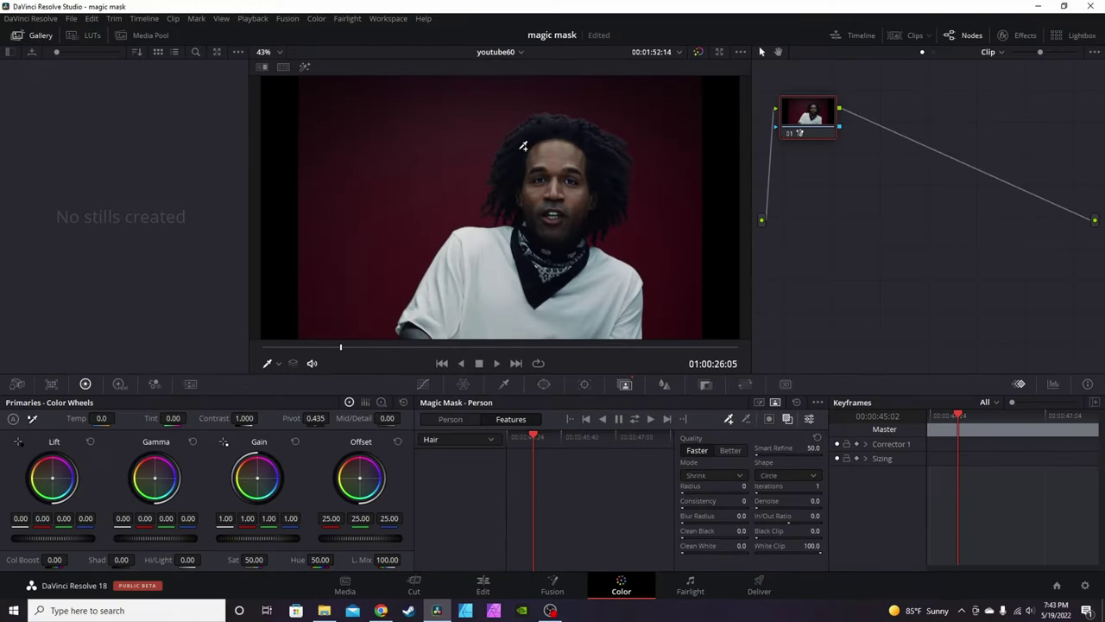
{"action": "left_click_drag", "start_coordinate": [521, 148], "coordinate": [519, 159]}
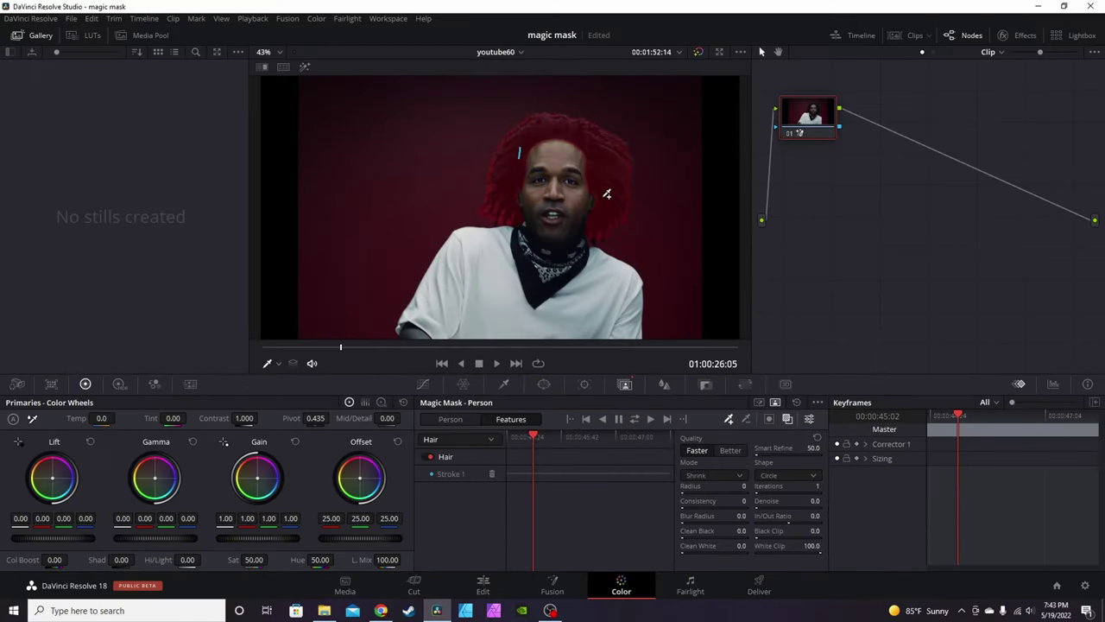
- Choose Clothing (Top), stroke the man's shirt, and track both feature masks through the clip
{"action": "left_click", "coordinate": [489, 439]}
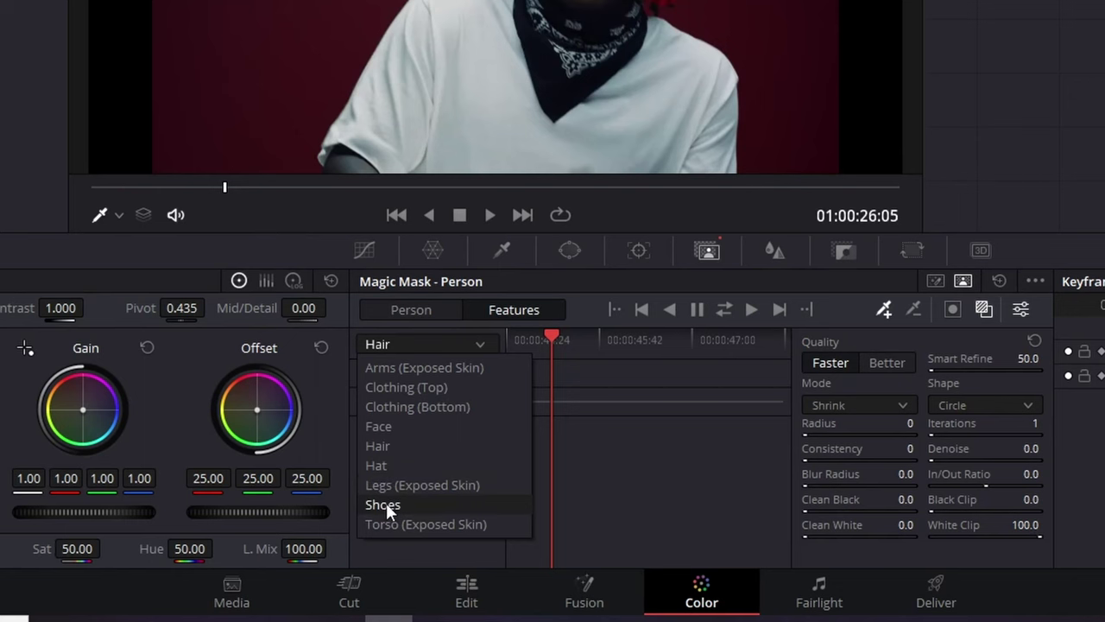
{"action": "left_click", "coordinate": [388, 524]}
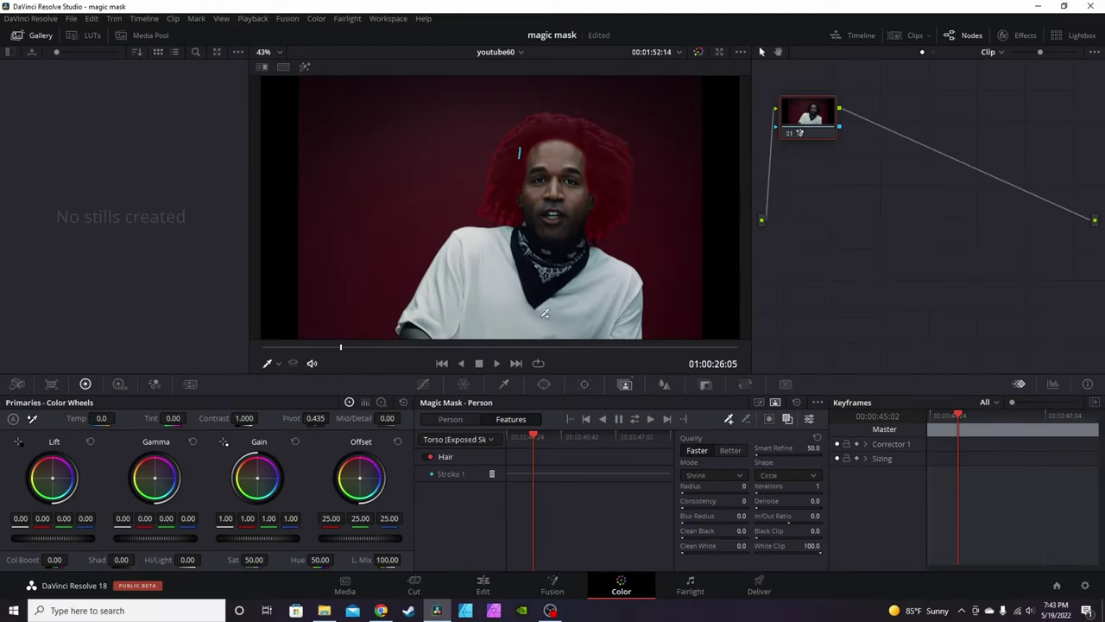
{"action": "left_click", "coordinate": [490, 440]}
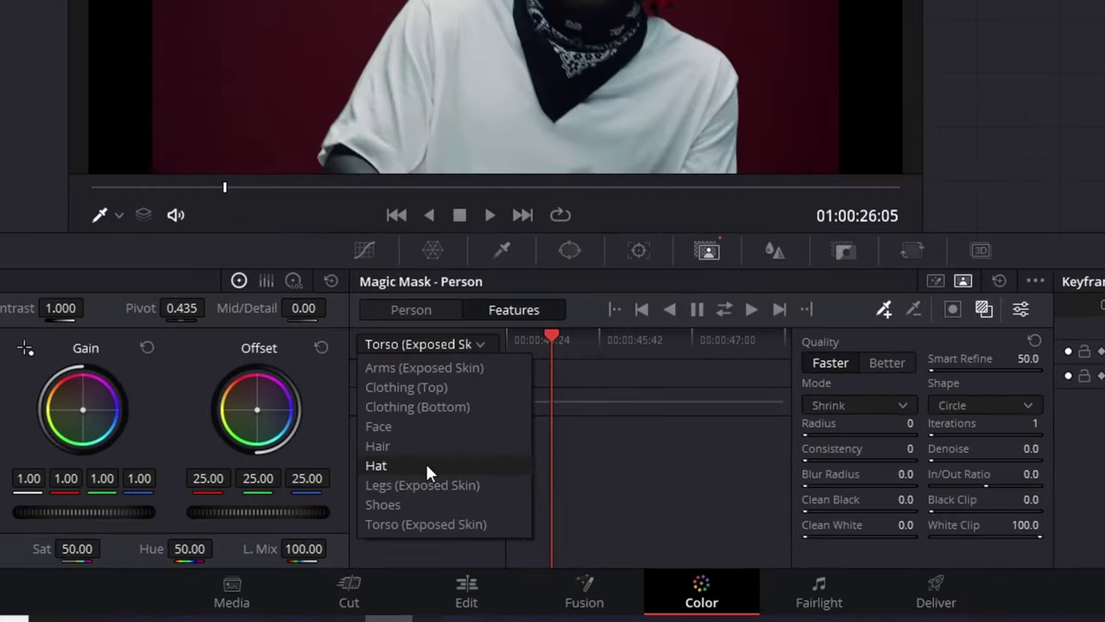
{"action": "left_click", "coordinate": [389, 386]}
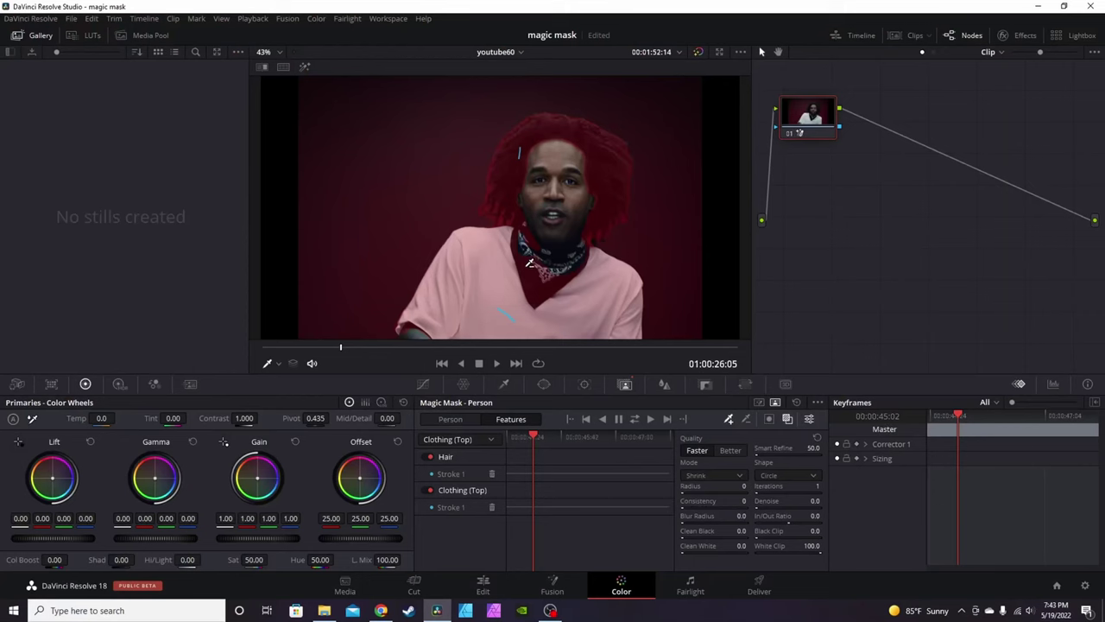
{"action": "left_click_drag", "start_coordinate": [532, 259], "coordinate": [557, 288]}
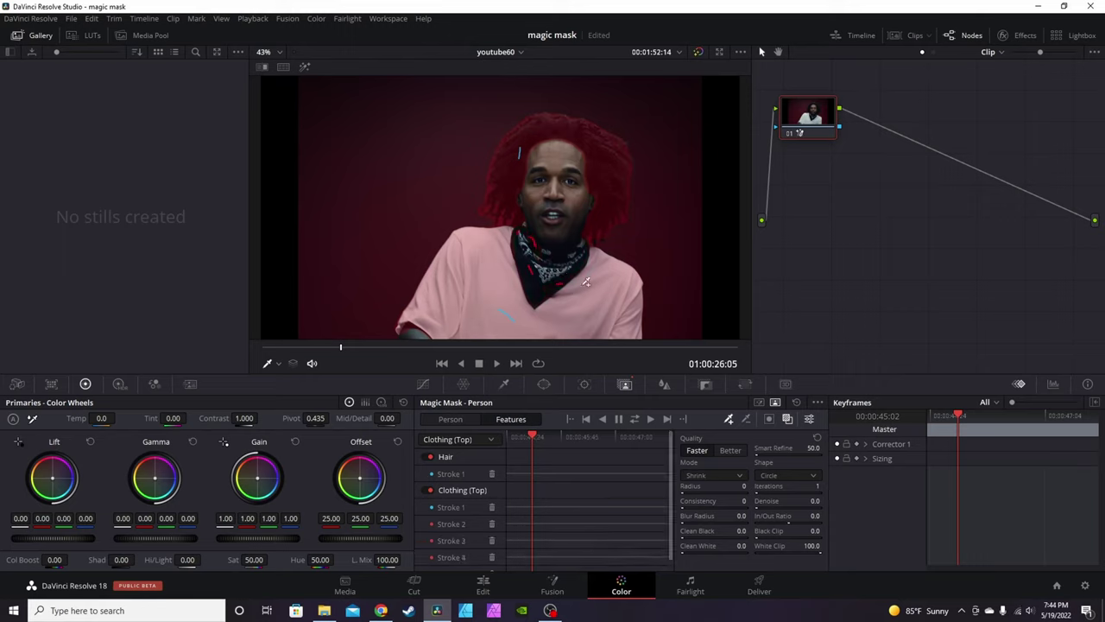
{"action": "left_click", "coordinate": [635, 419]}
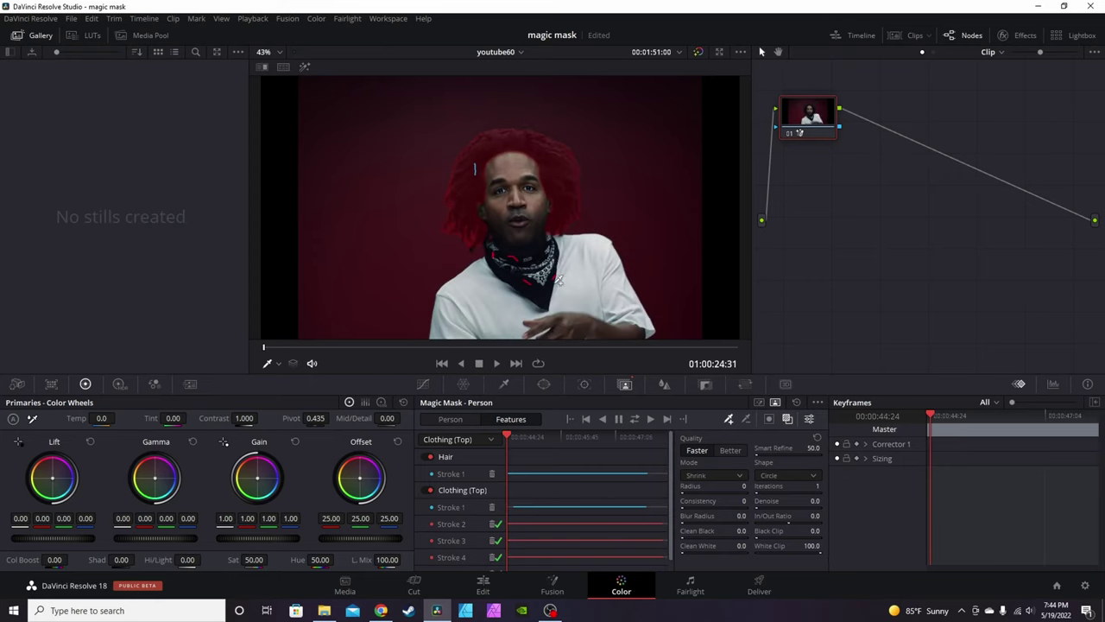
{"action": "scroll", "coordinate": [508, 499], "scroll_direction": "down", "scroll_amount": 1}
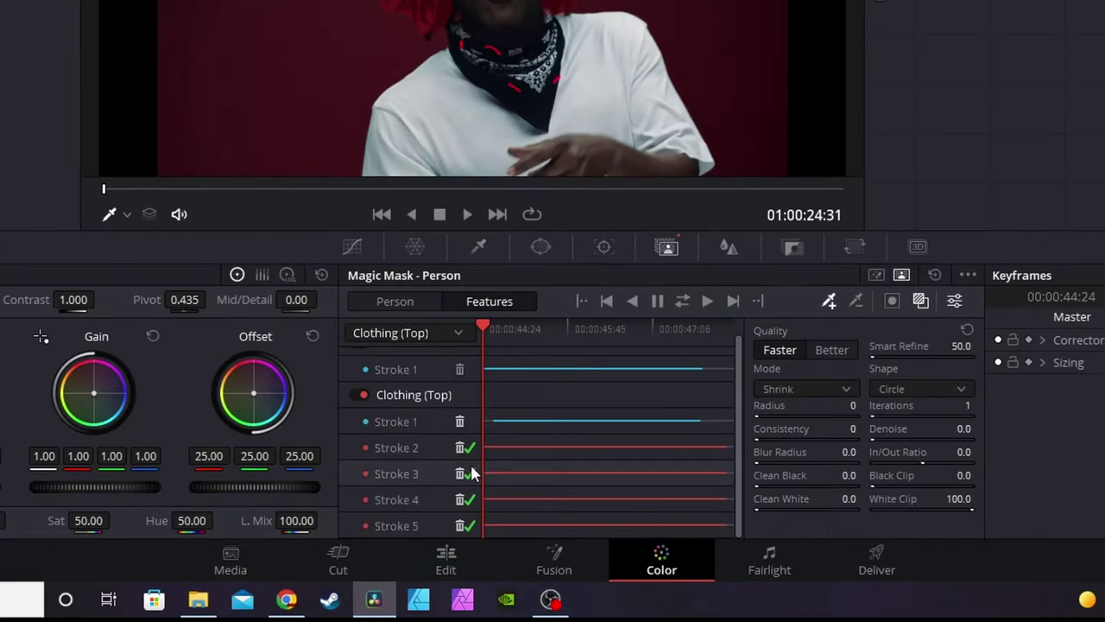
{"action": "scroll", "coordinate": [470, 462], "scroll_direction": "up", "scroll_amount": 1}
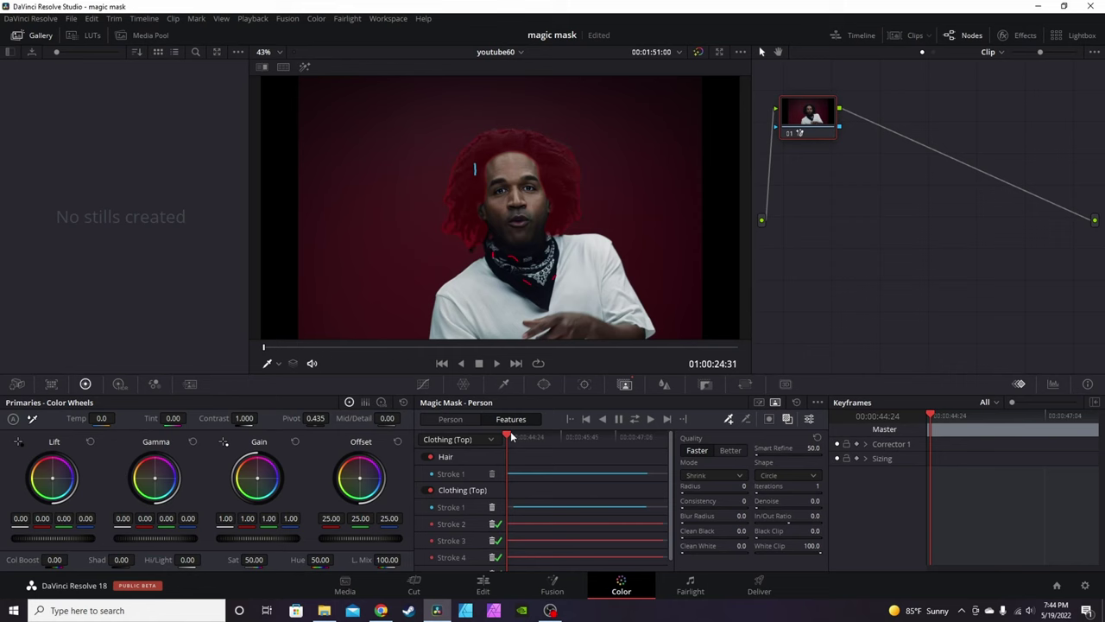
{"action": "left_click_drag", "start_coordinate": [513, 438], "coordinate": [521, 436]}
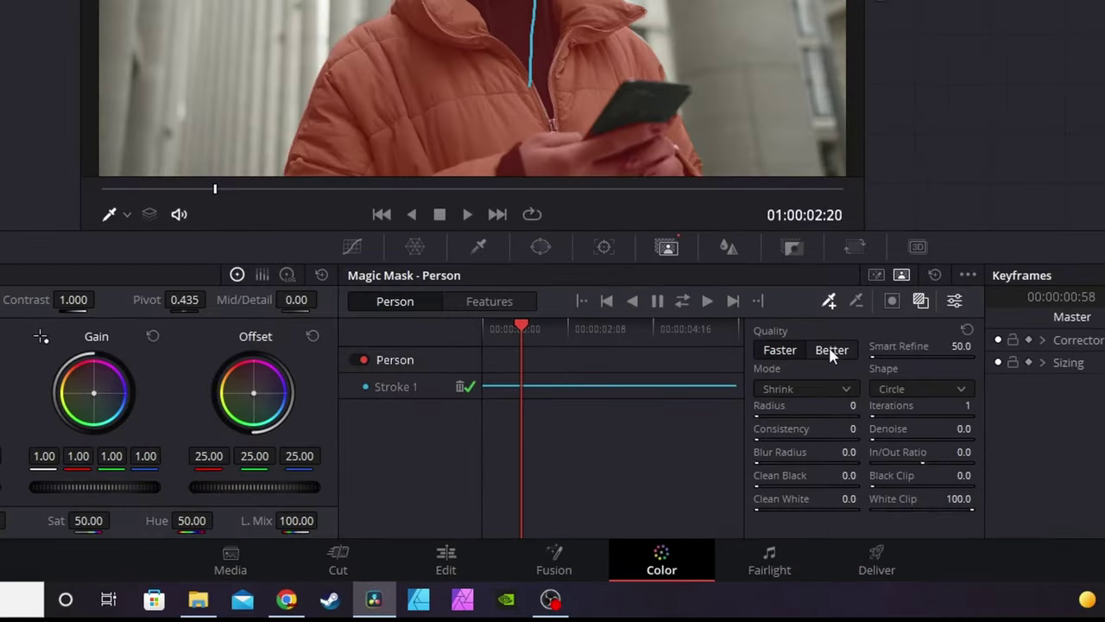
- Try Better quality, nudge Smart Refine down to about 45.8, then settle on Faster quality
{"action": "left_click", "coordinate": [832, 354]}
{"action": "left_click_drag", "start_coordinate": [961, 346], "coordinate": [950, 347]}
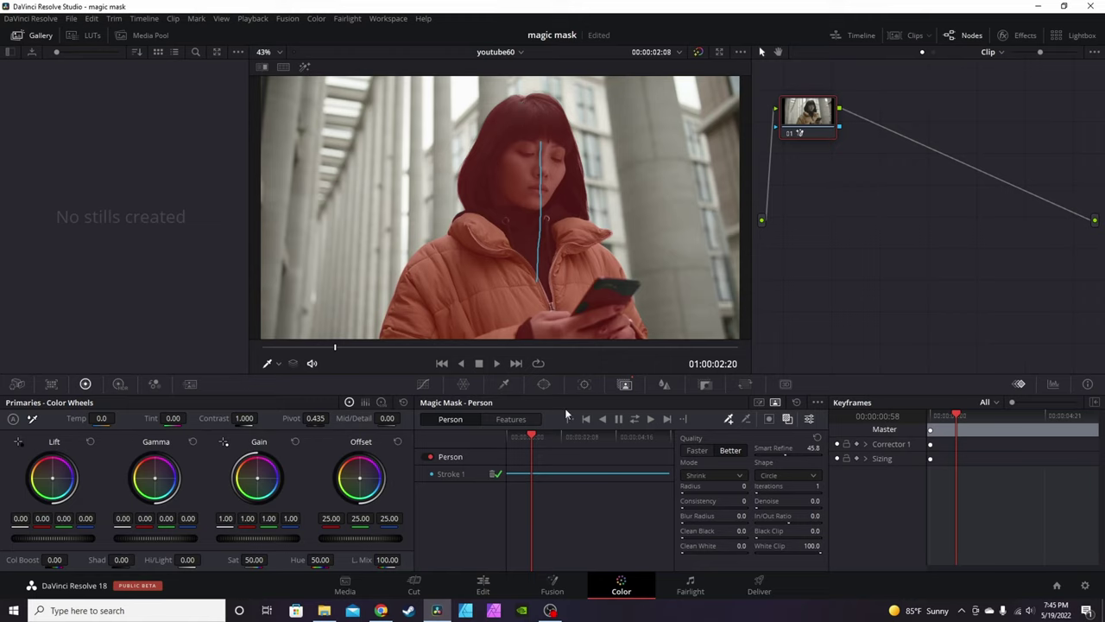
{"action": "left_click", "coordinate": [697, 451]}
- Hide the red overlay and preview the woman's cutout on grey across the clip
{"action": "left_click", "coordinate": [791, 418]}
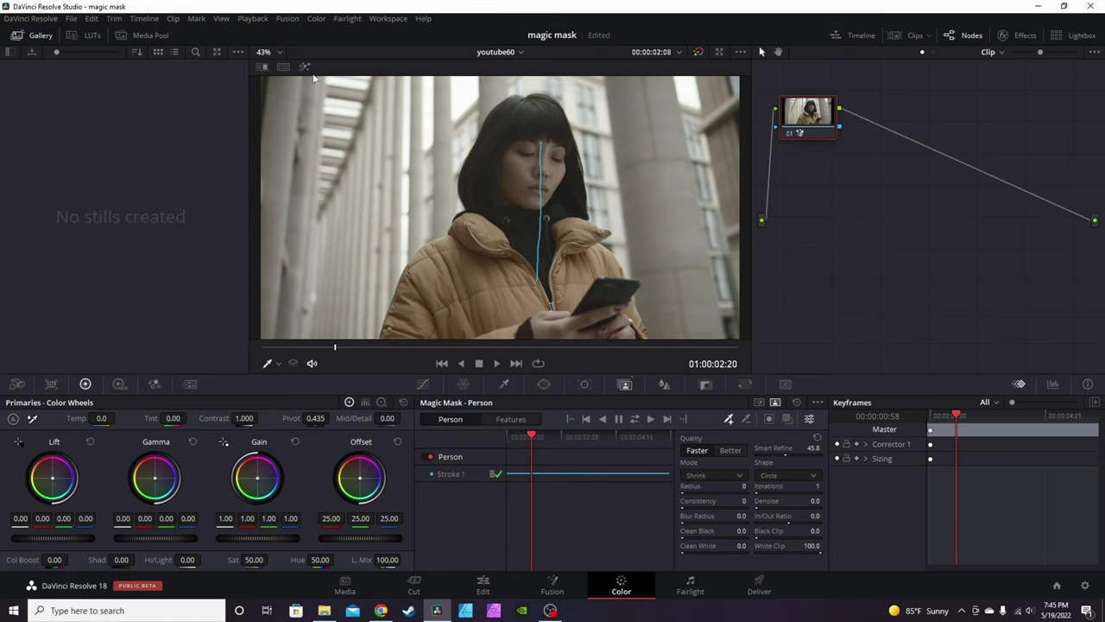
{"action": "left_click", "coordinate": [306, 68]}
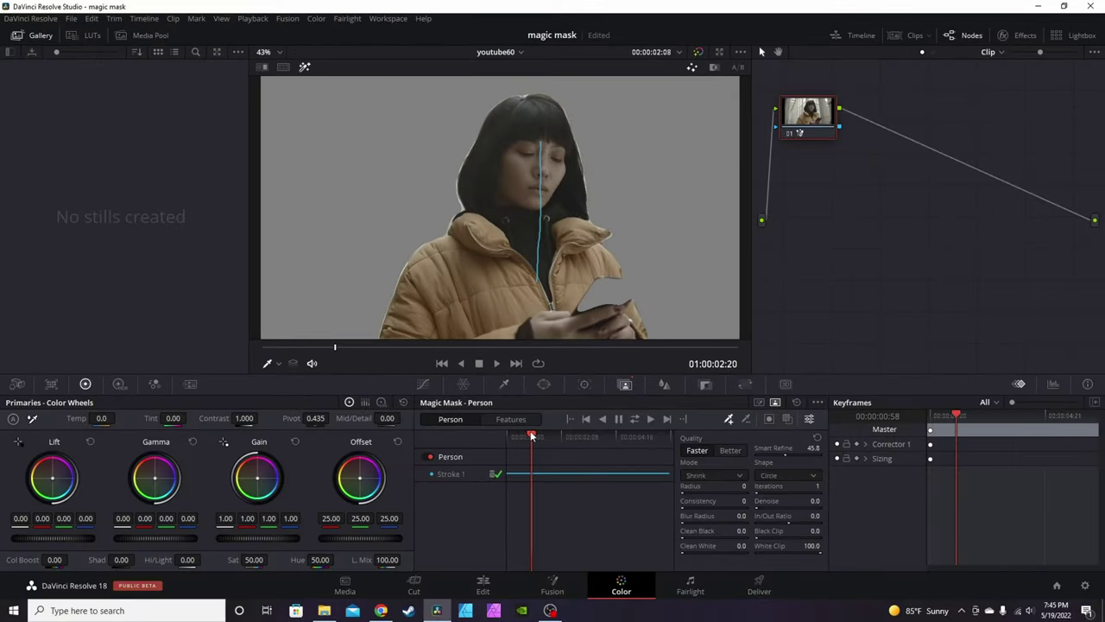
{"action": "left_click_drag", "start_coordinate": [527, 434], "coordinate": [616, 439]}
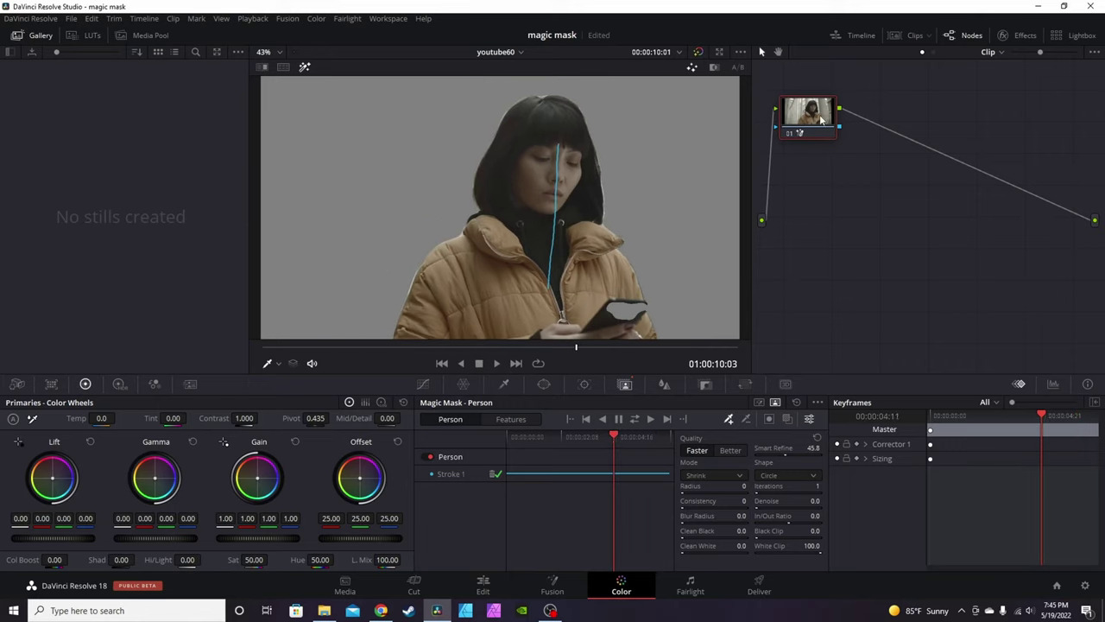
- Add serial node 02 after the masked node, then stroke the phone as an Object mask and check it
{"action": "key", "text": "alt+s"}
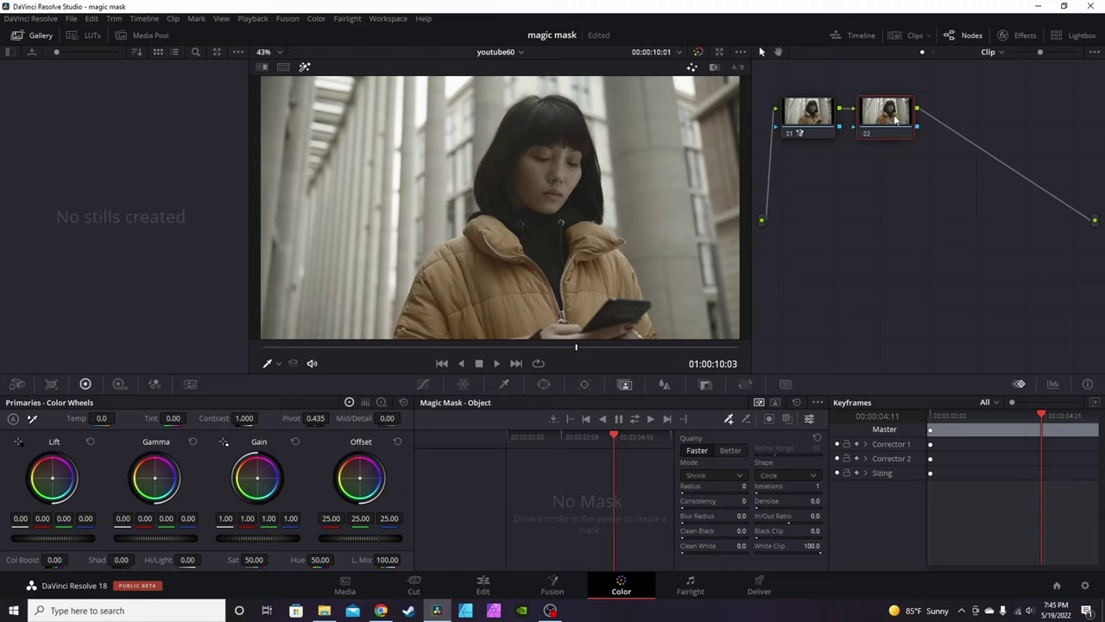
{"action": "left_click_drag", "start_coordinate": [909, 108], "coordinate": [928, 108]}
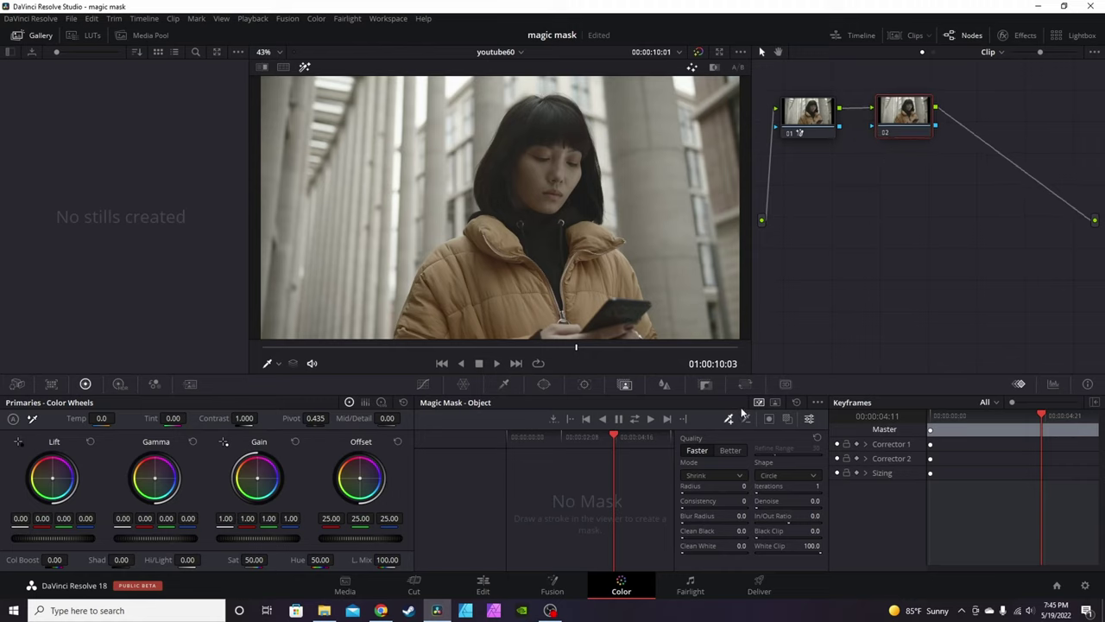
{"action": "left_click_drag", "start_coordinate": [610, 320], "coordinate": [628, 305]}
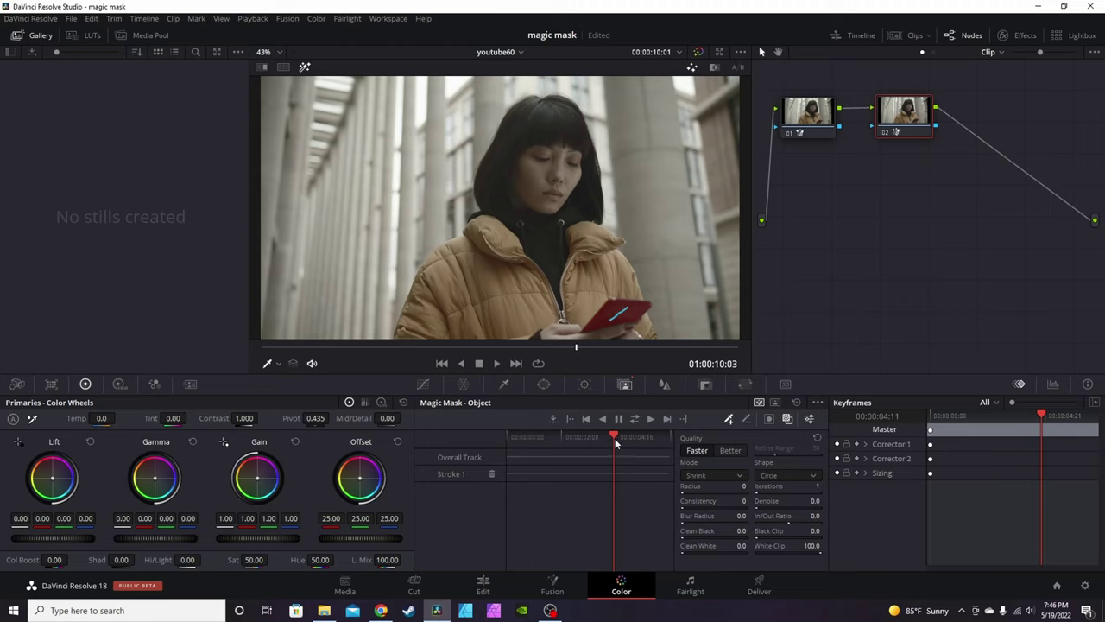
{"action": "mouse_move", "coordinate": [615, 437]}
{"action": "left_mouse_down"}
{"action": "mouse_move", "coordinate": [599, 438]}
{"action": "mouse_move", "coordinate": [615, 438]}
{"action": "left_mouse_up"}
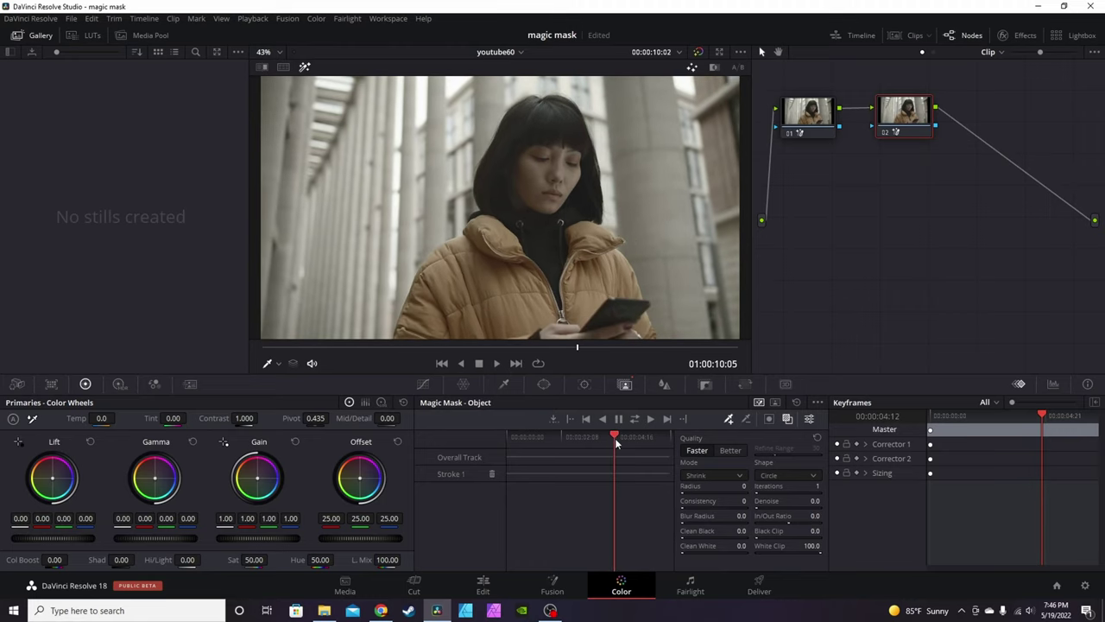
{"action": "left_click", "coordinate": [613, 439]}
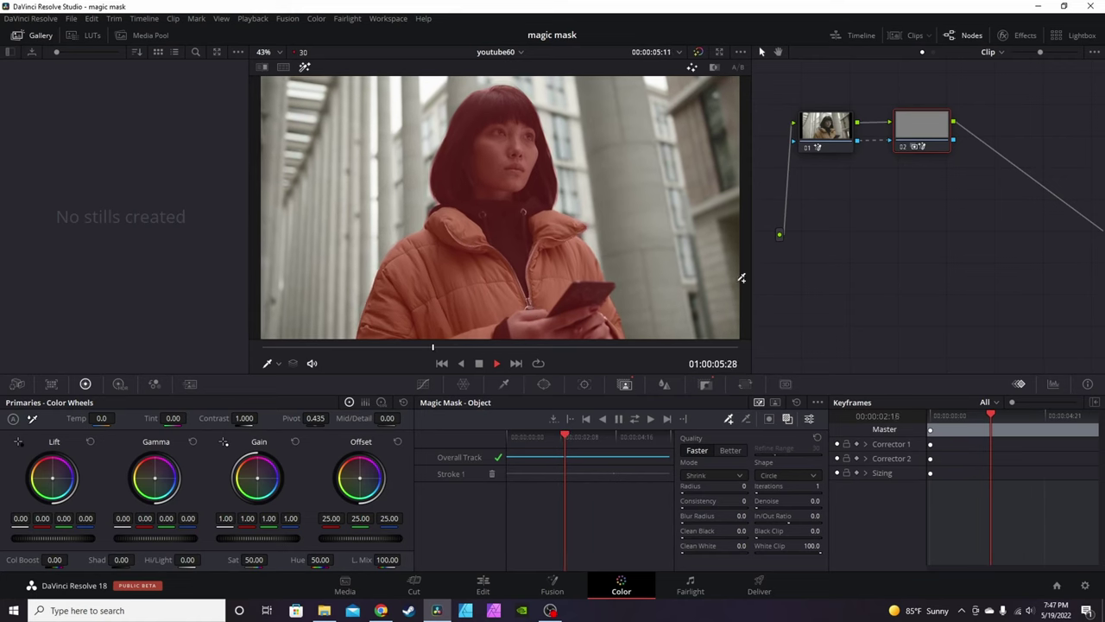
- Add a stroke on the lower jacket to node 01's Person mask and track it
{"action": "key", "text": "space"}
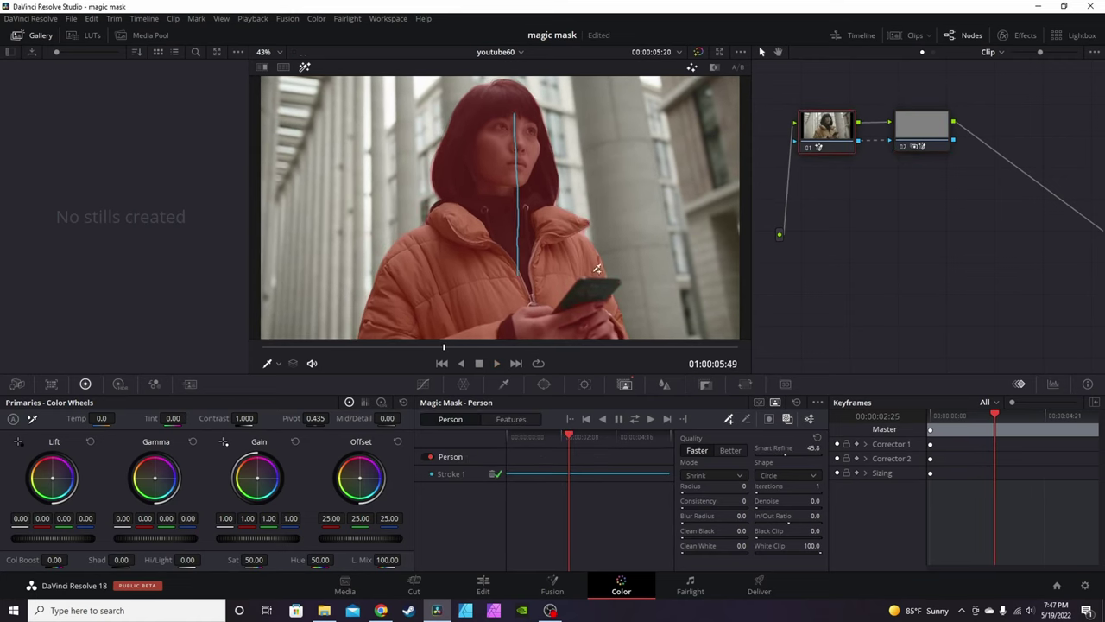
{"action": "left_click_drag", "start_coordinate": [573, 437], "coordinate": [552, 437]}
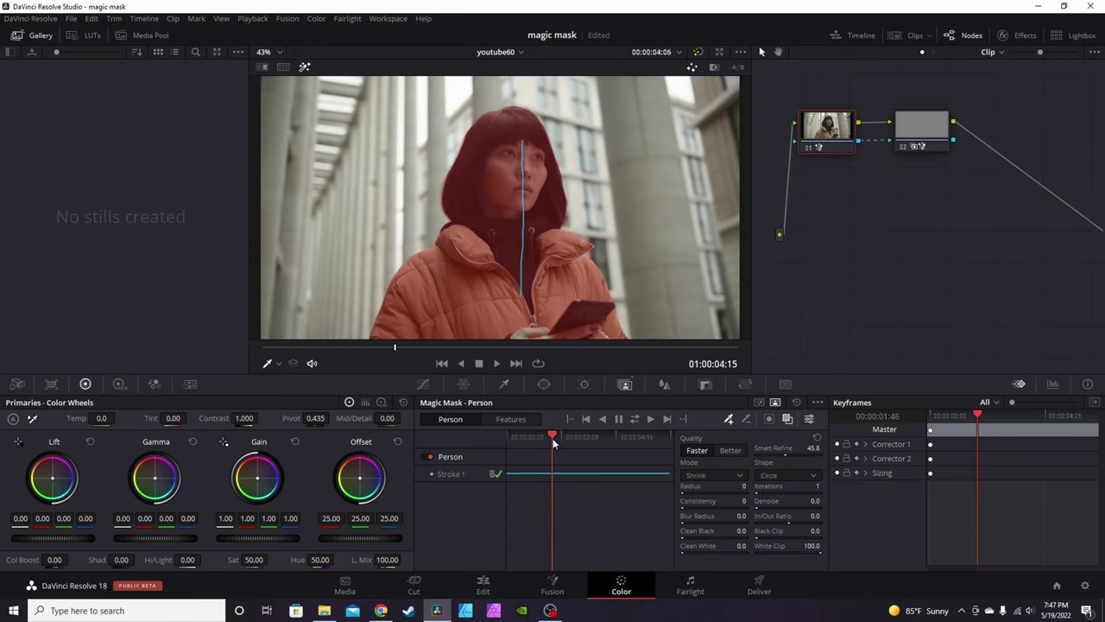
{"action": "left_click_drag", "start_coordinate": [522, 334], "coordinate": [538, 333]}
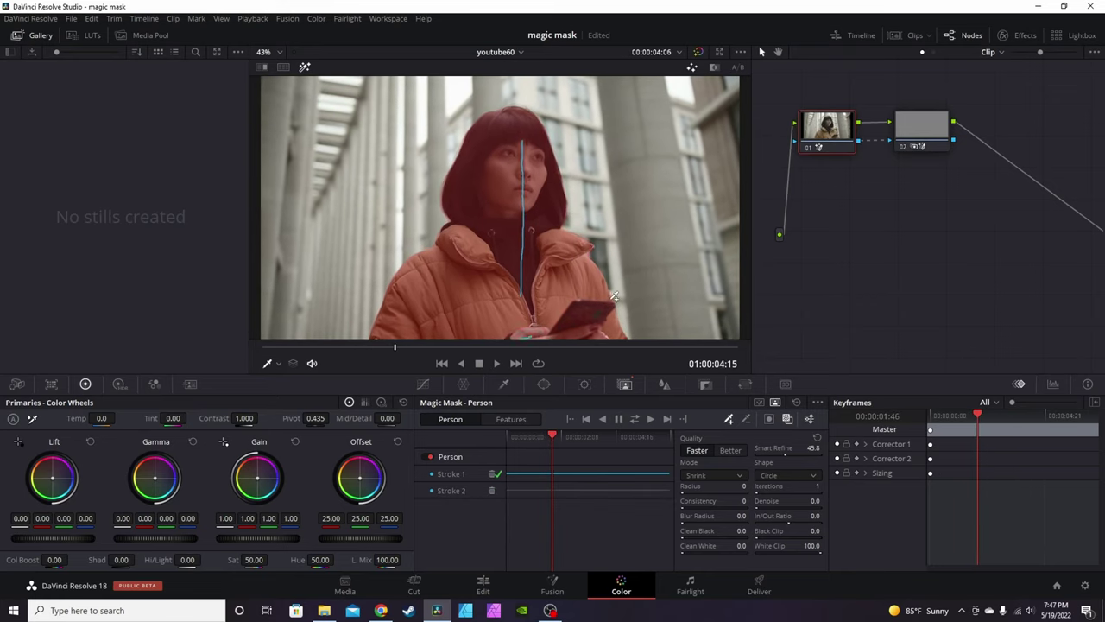
{"action": "scroll", "coordinate": [544, 335], "scroll_direction": "down", "scroll_amount": 1}
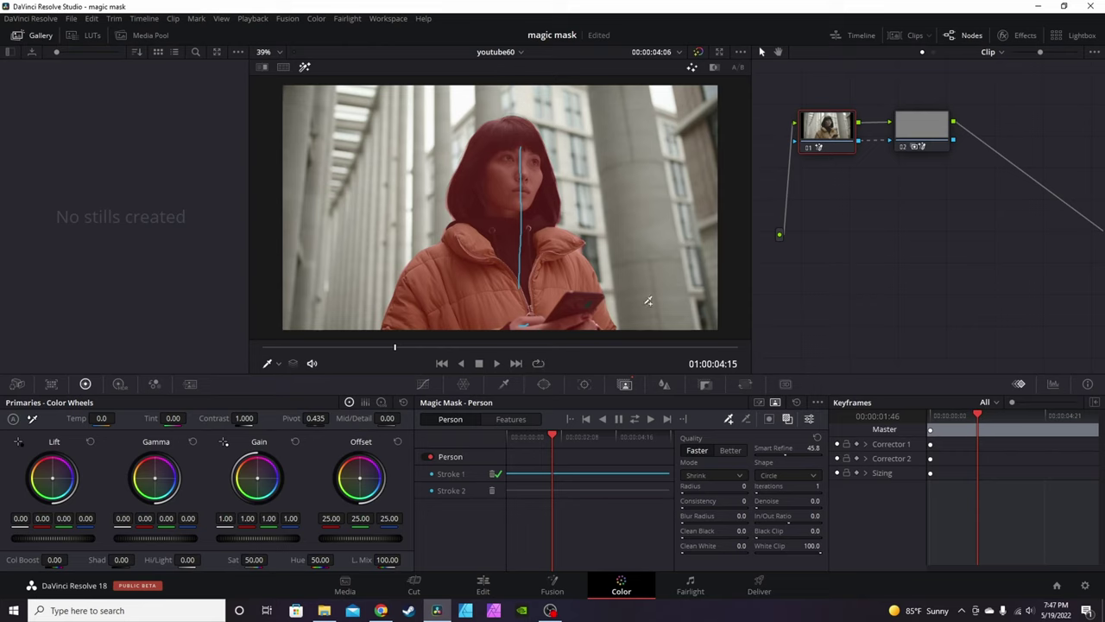
{"action": "left_click", "coordinate": [635, 419]}
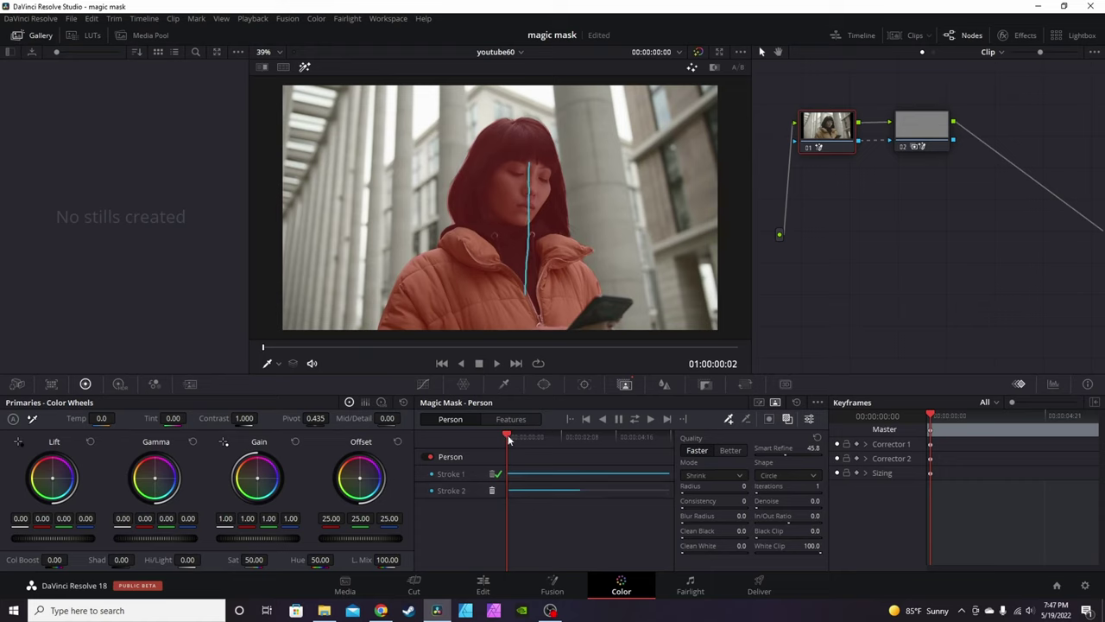
- Scrub forward to review the mask, then pan the node graph left to make room for outputs
{"action": "left_click_drag", "start_coordinate": [508, 441], "coordinate": [645, 449]}
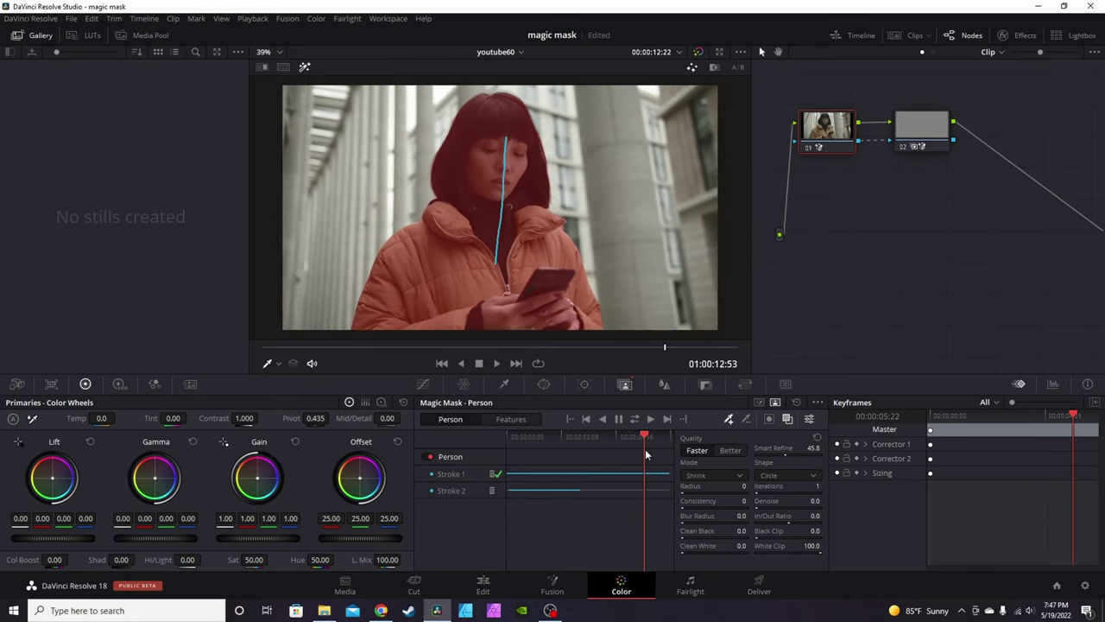
{"action": "left_click_drag", "start_coordinate": [897, 233], "coordinate": [876, 238]}
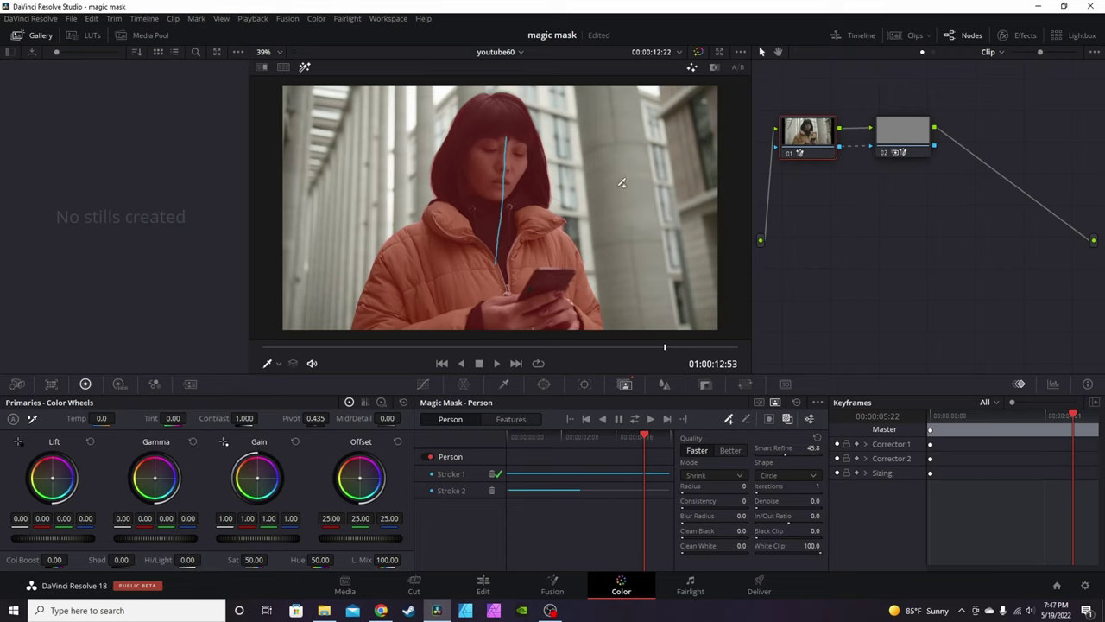
{"action": "left_click_drag", "start_coordinate": [870, 224], "coordinate": [799, 219]}
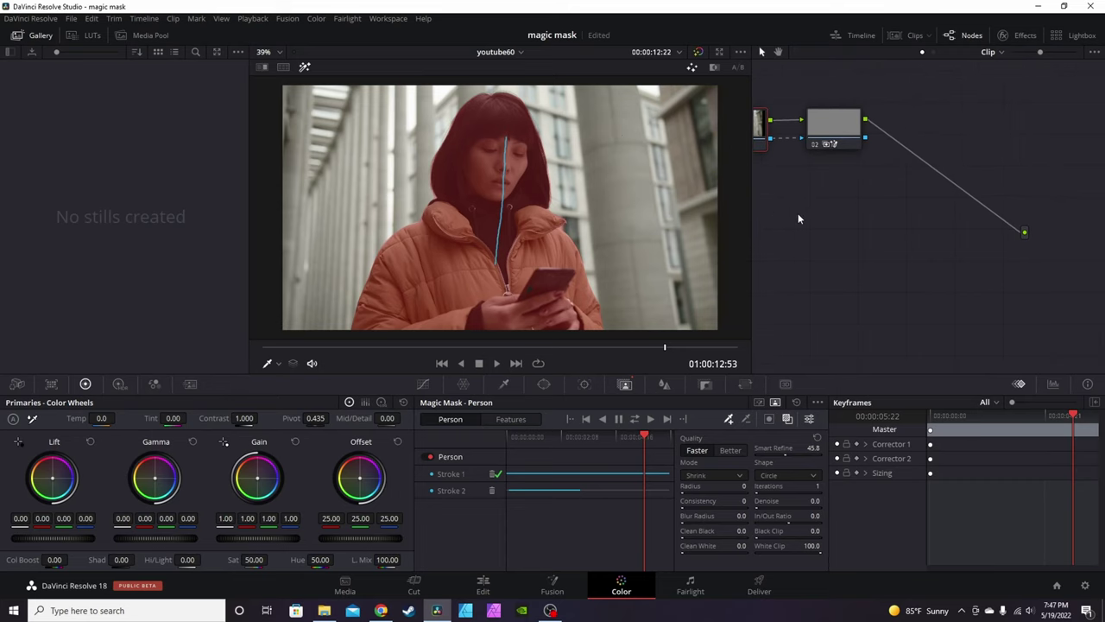
- Add an Alpha Output to the node graph and connect node 02's mask output to it
{"action": "right_click", "coordinate": [896, 285]}
{"action": "left_click", "coordinate": [951, 337]}
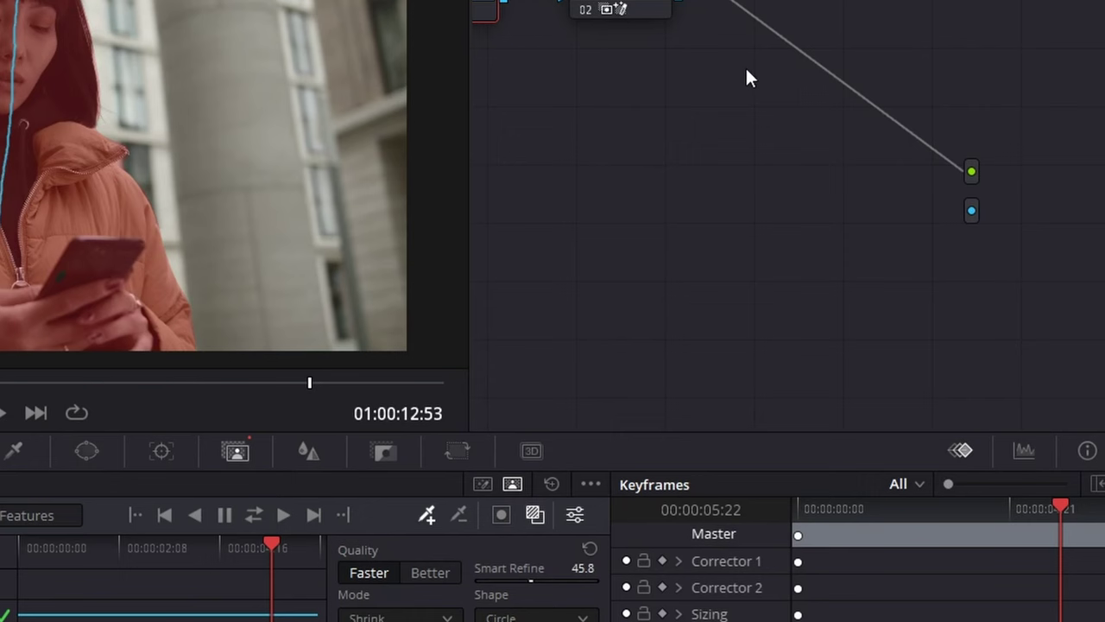
{"action": "left_click_drag", "start_coordinate": [682, 7], "coordinate": [768, 84]}
{"action": "left_click_drag", "start_coordinate": [717, 55], "coordinate": [703, 173]}
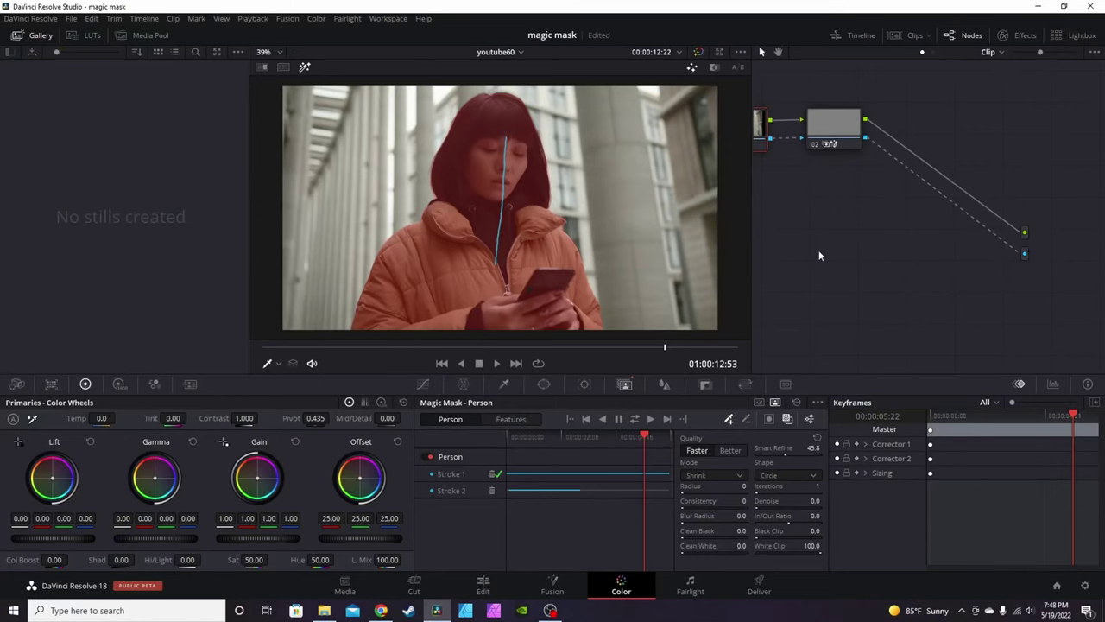
{"action": "scroll", "coordinate": [821, 256], "scroll_direction": "left", "scroll_amount": 3}
- Preview the woman's cutout on black and adjust the mask Radius to 5
{"action": "left_click", "coordinate": [788, 420]}
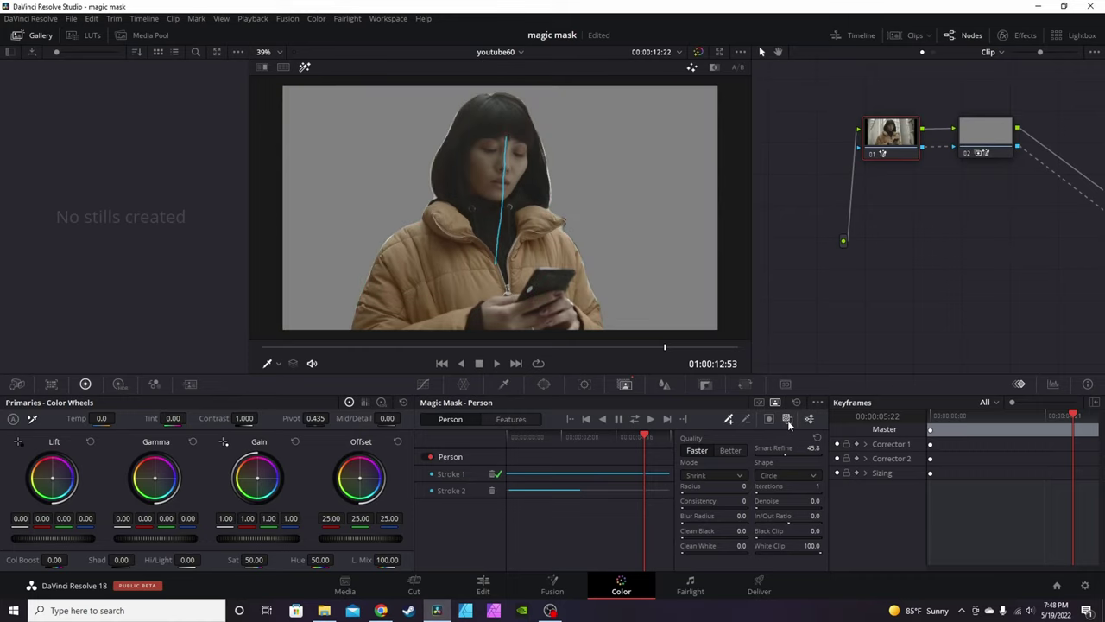
{"action": "left_click", "coordinate": [304, 67]}
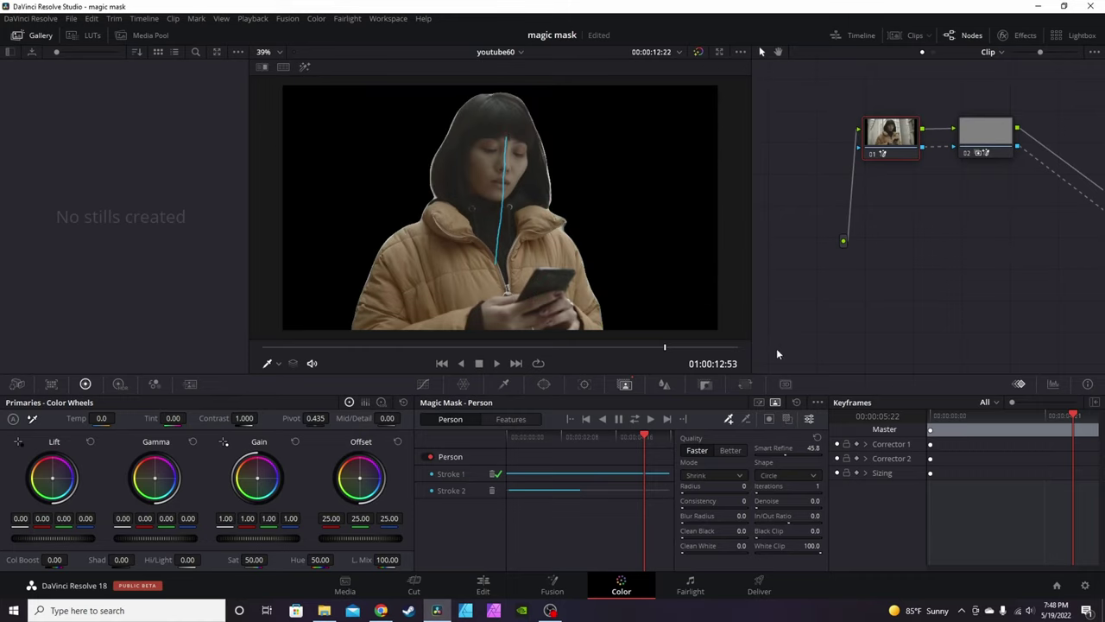
{"action": "left_click_drag", "start_coordinate": [734, 485], "coordinate": [742, 486]}
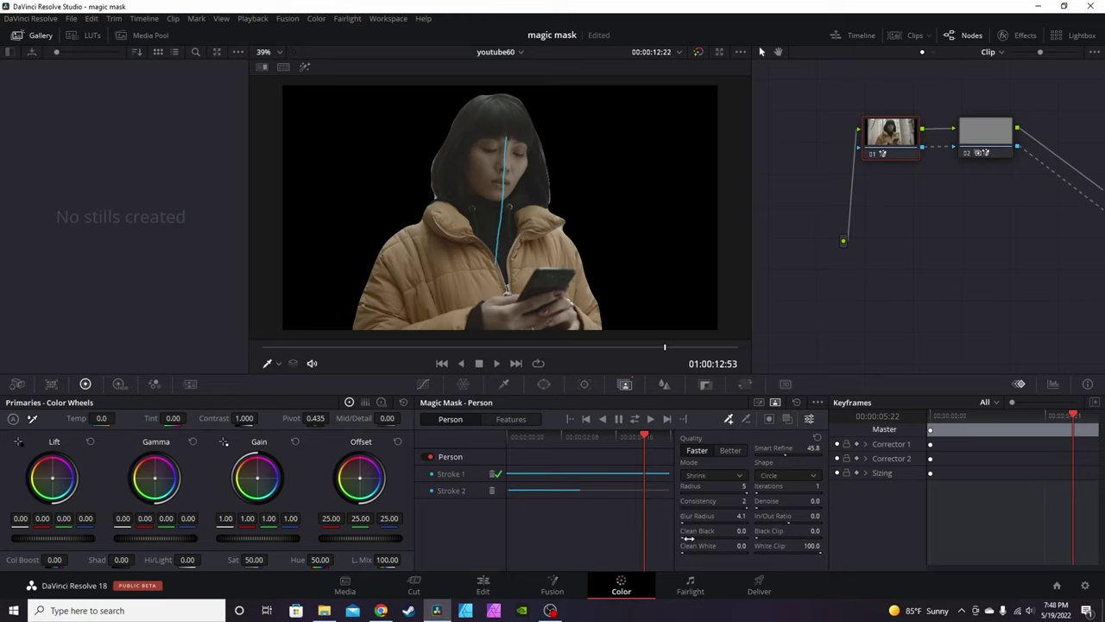
- Raise the Magic Mask's Clean Black value to tidy the person mask
{"action": "left_click_drag", "start_coordinate": [688, 537], "coordinate": [695, 538]}
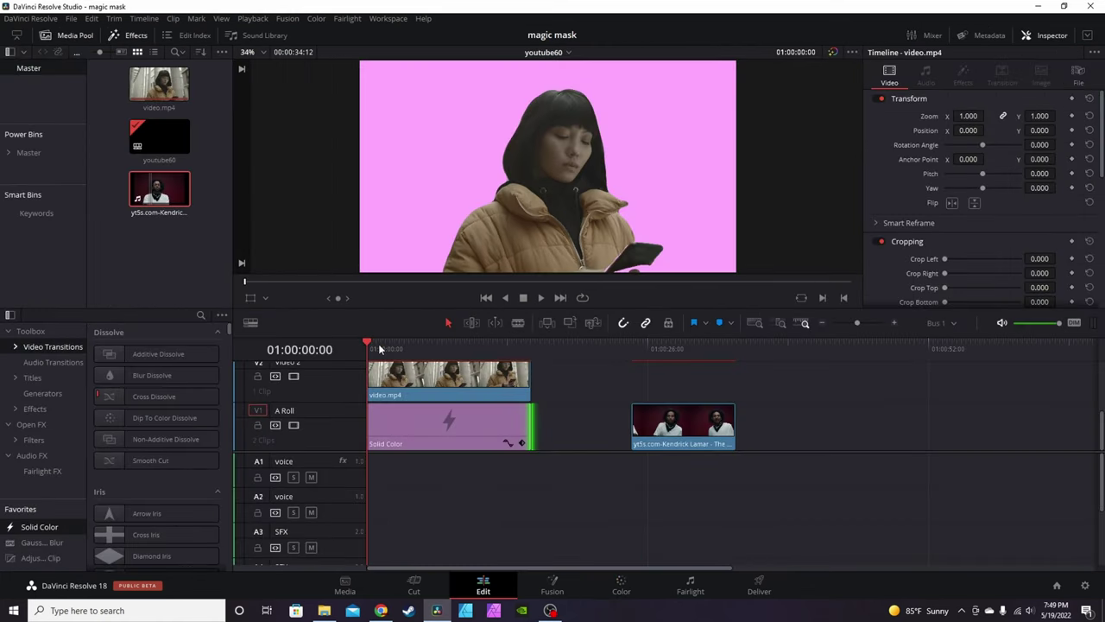
- Scrub through the cutout composite, then return the playhead to the timeline start
{"action": "left_click_drag", "start_coordinate": [369, 342], "coordinate": [396, 350]}
{"action": "key", "text": "Home"}
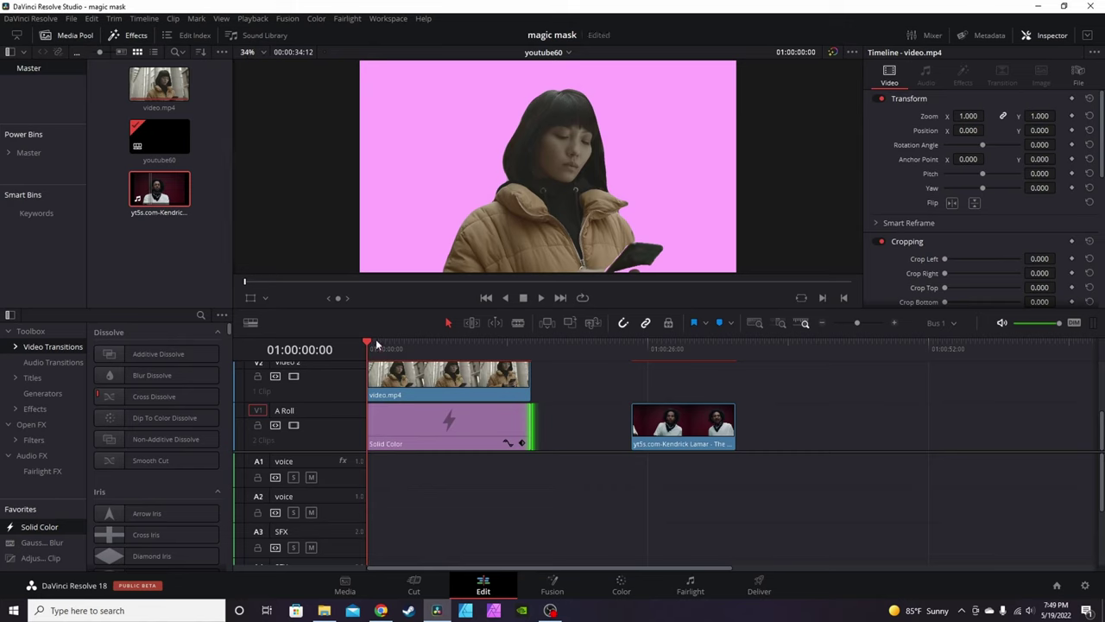
{"action": "scroll", "coordinate": [448, 376], "scroll_direction": "up", "scroll_amount": 2}
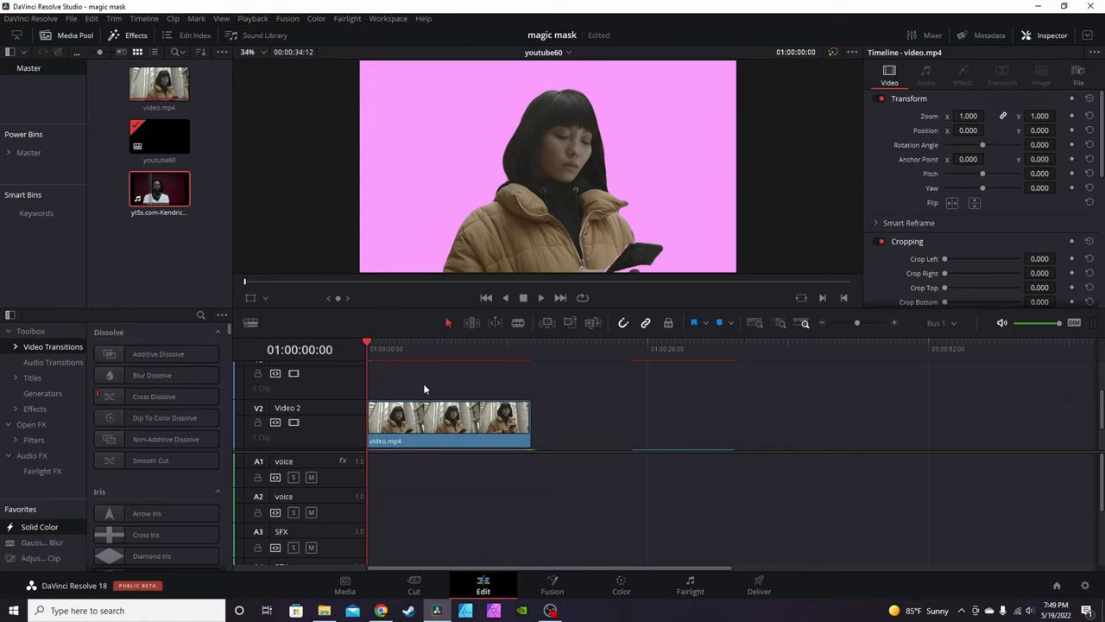
{"action": "scroll", "coordinate": [427, 424], "scroll_direction": "down", "scroll_amount": 1}
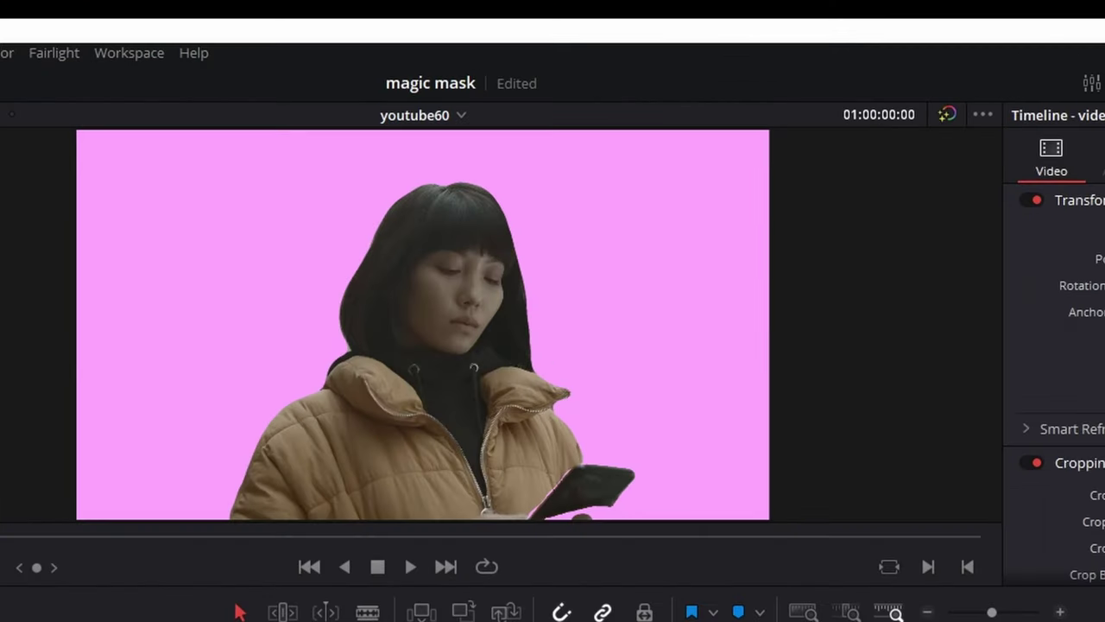
- Render the video.mp4 clip in place using the DNxHR codec with type DNxHR HQ
{"action": "right_click", "coordinate": [440, 402]}
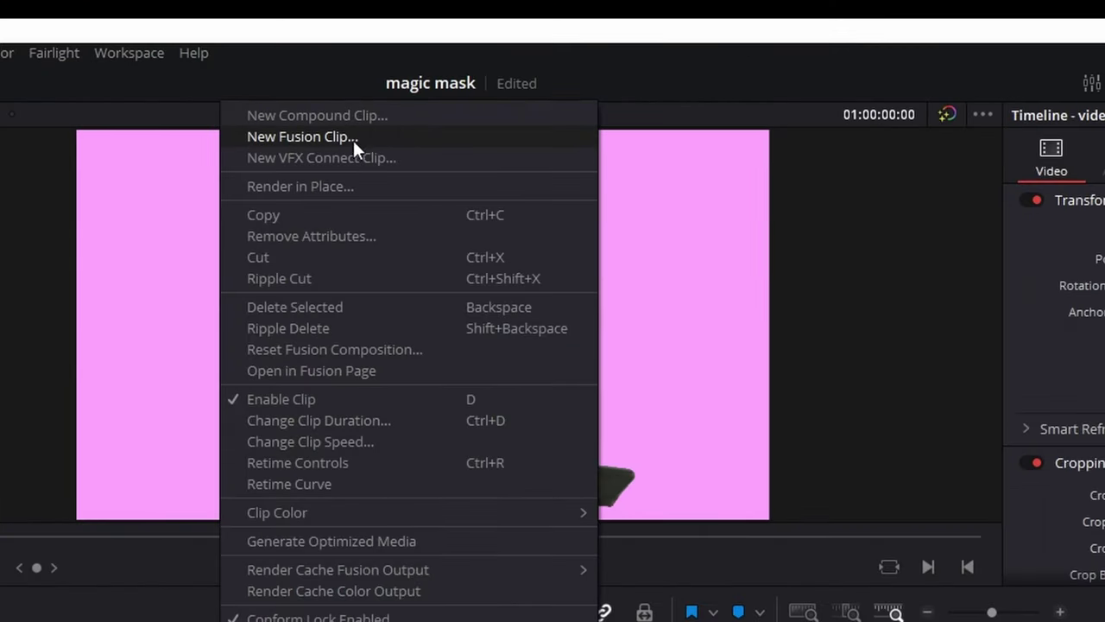
{"action": "left_click", "coordinate": [326, 181]}
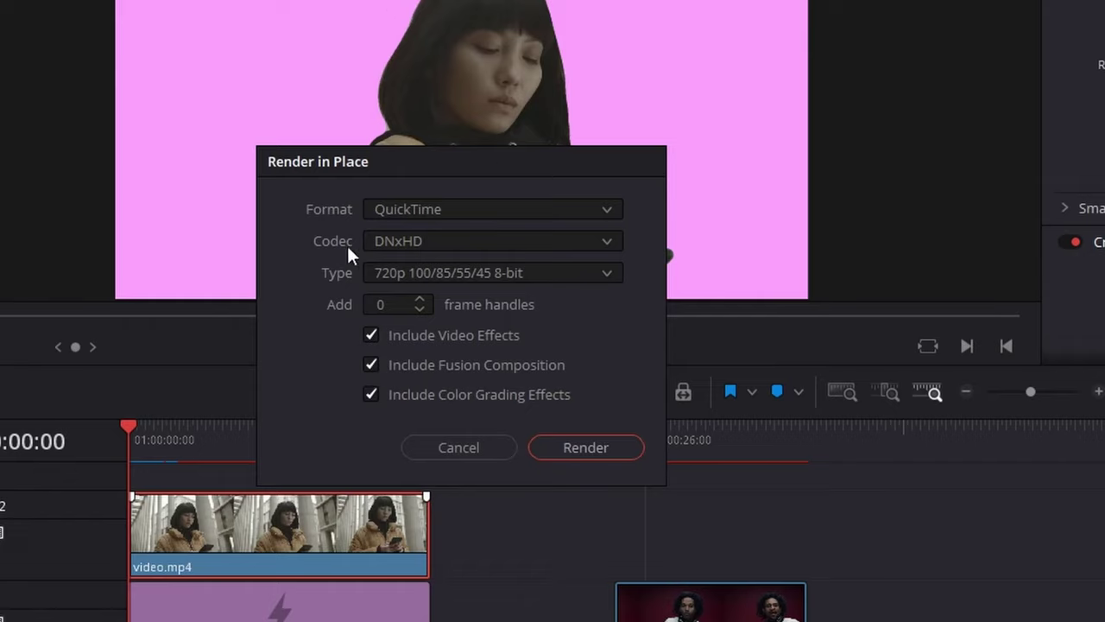
{"action": "left_click", "coordinate": [409, 241]}
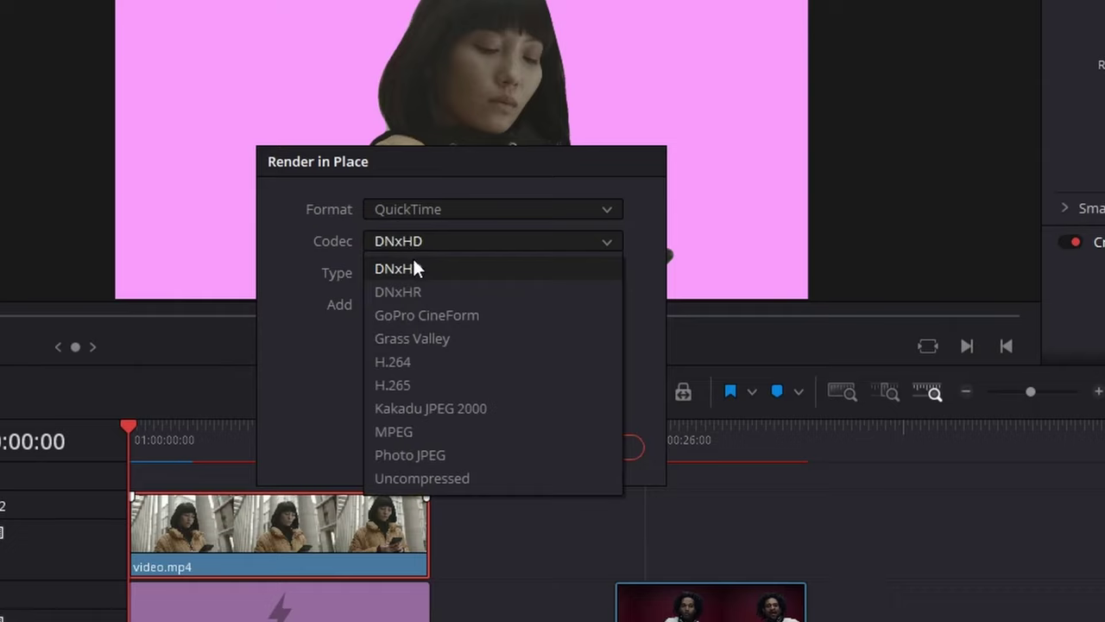
{"action": "left_click", "coordinate": [402, 292]}
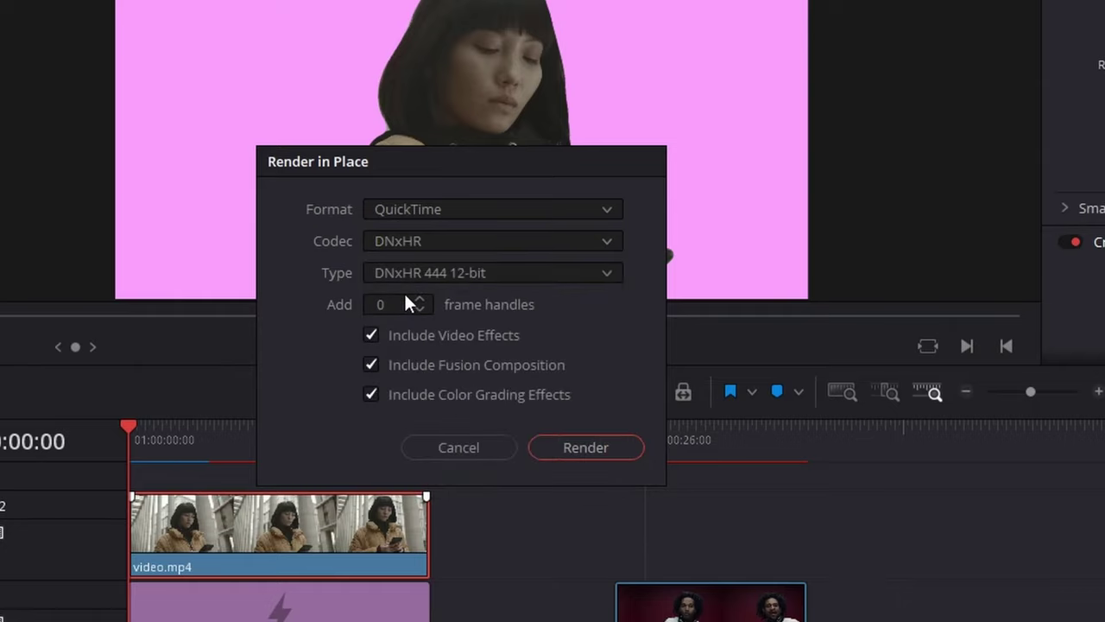
{"action": "left_click", "coordinate": [409, 273]}
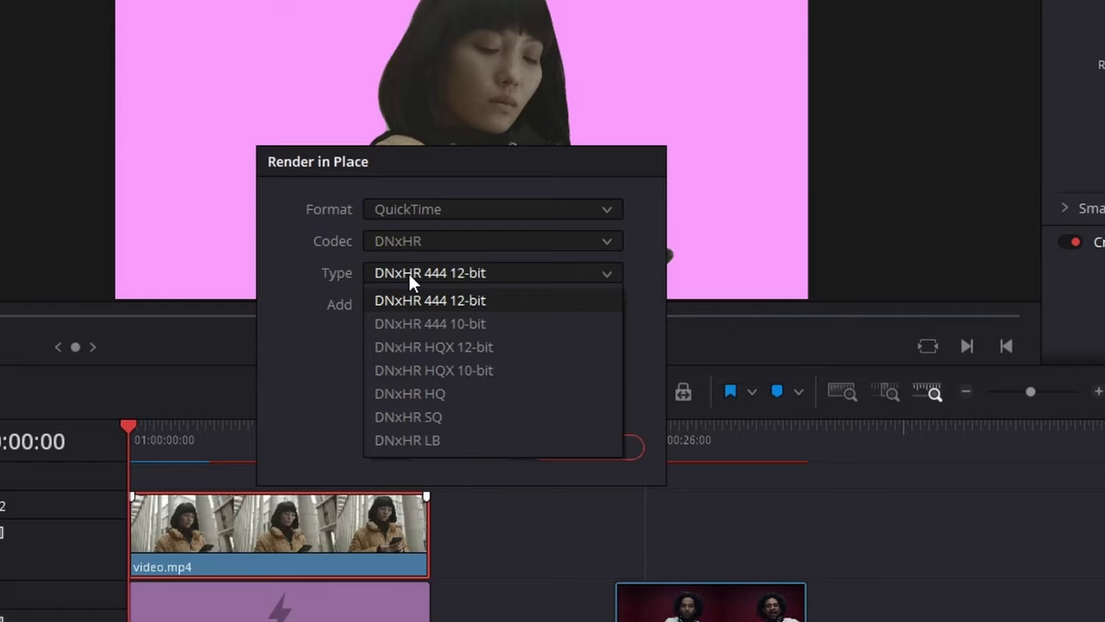
{"action": "left_click", "coordinate": [405, 393]}
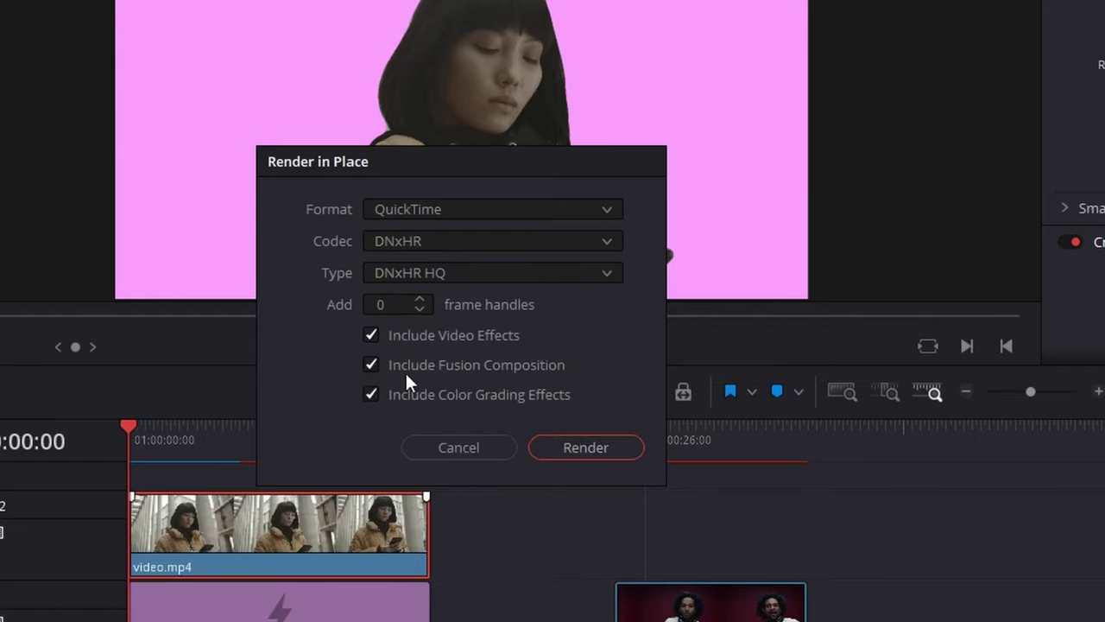
{"action": "left_click", "coordinate": [599, 448]}
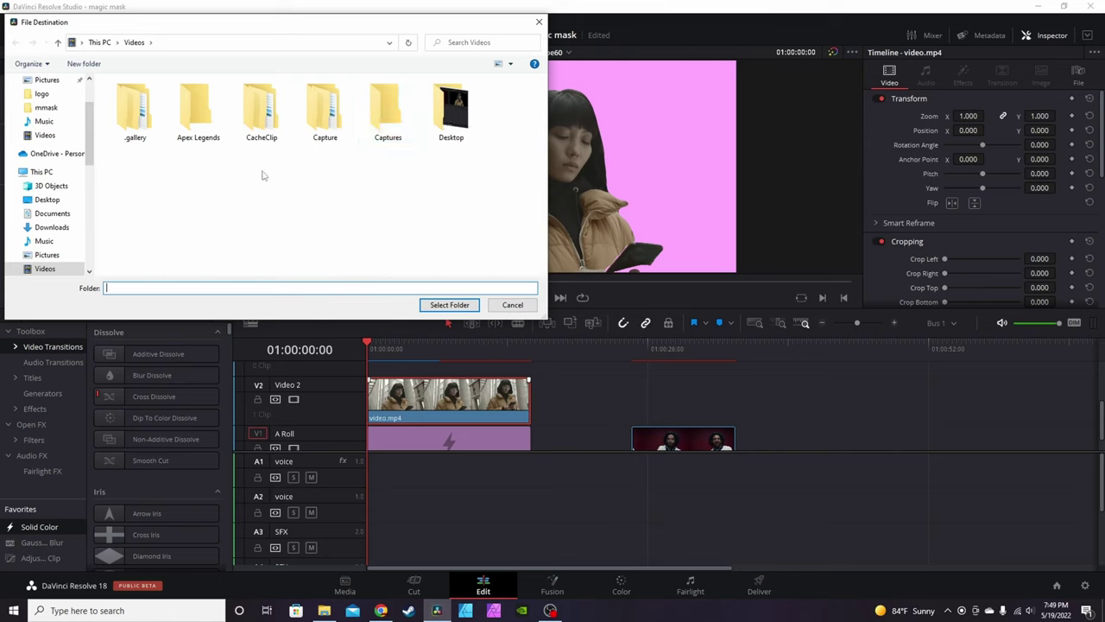
- Create a new destination folder for the rendered clip
{"action": "right_click", "coordinate": [204, 193]}
{"action": "mouse_move", "coordinate": [186, 302]}
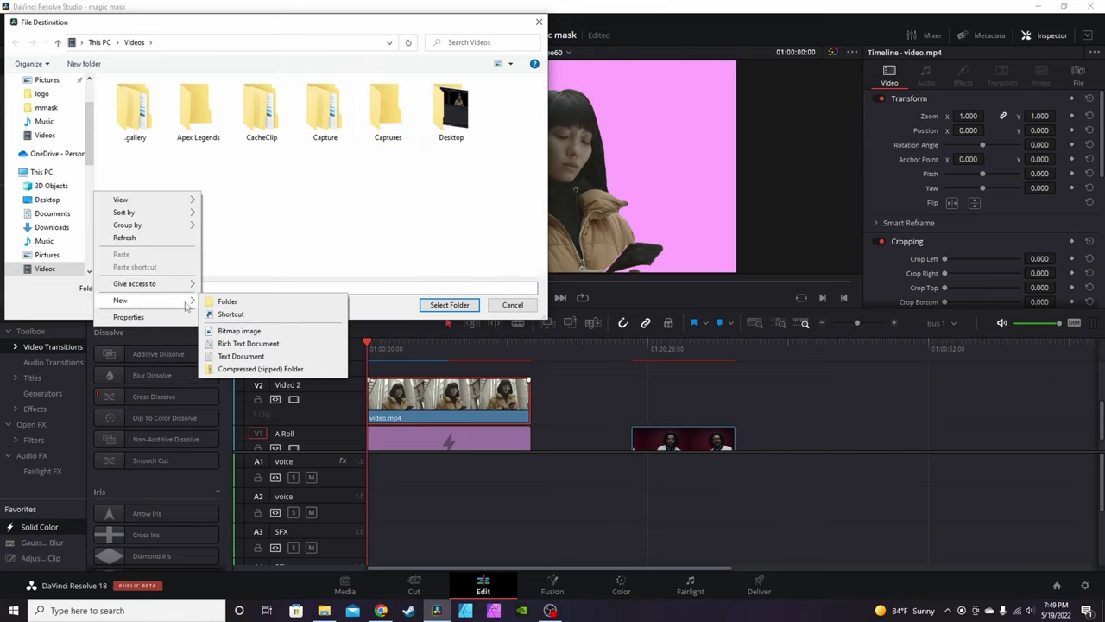
{"action": "left_click", "coordinate": [223, 302]}
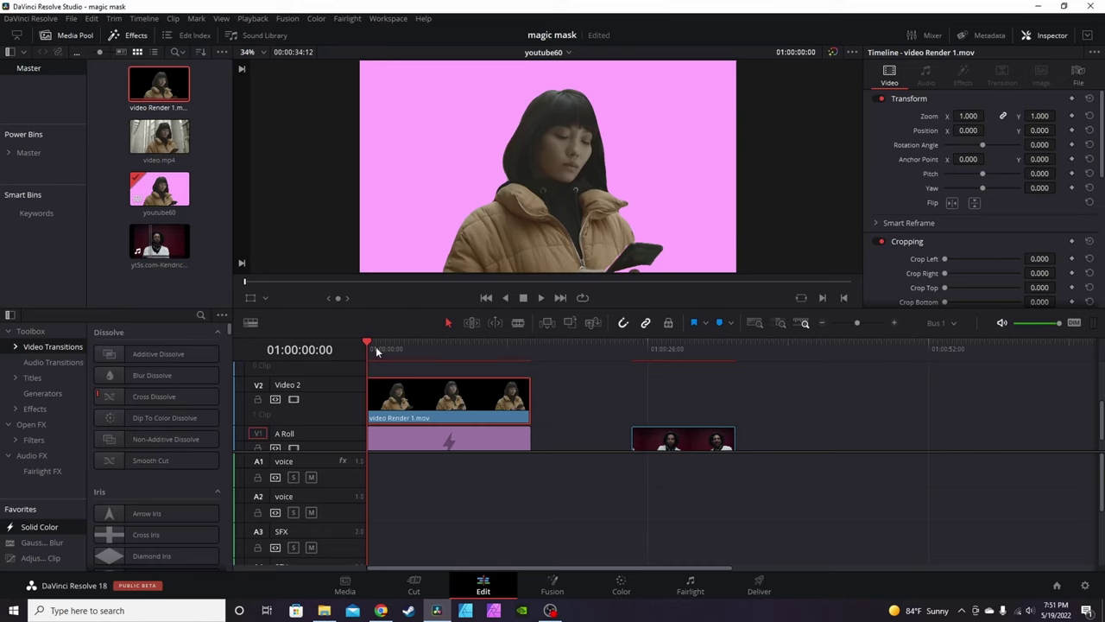
- Disable the pink Solid Color background clip so the cutout shows over black
{"action": "left_click_drag", "start_coordinate": [376, 351], "coordinate": [420, 351]}
{"action": "scroll", "coordinate": [448, 416], "scroll_direction": "down", "scroll_amount": 1}
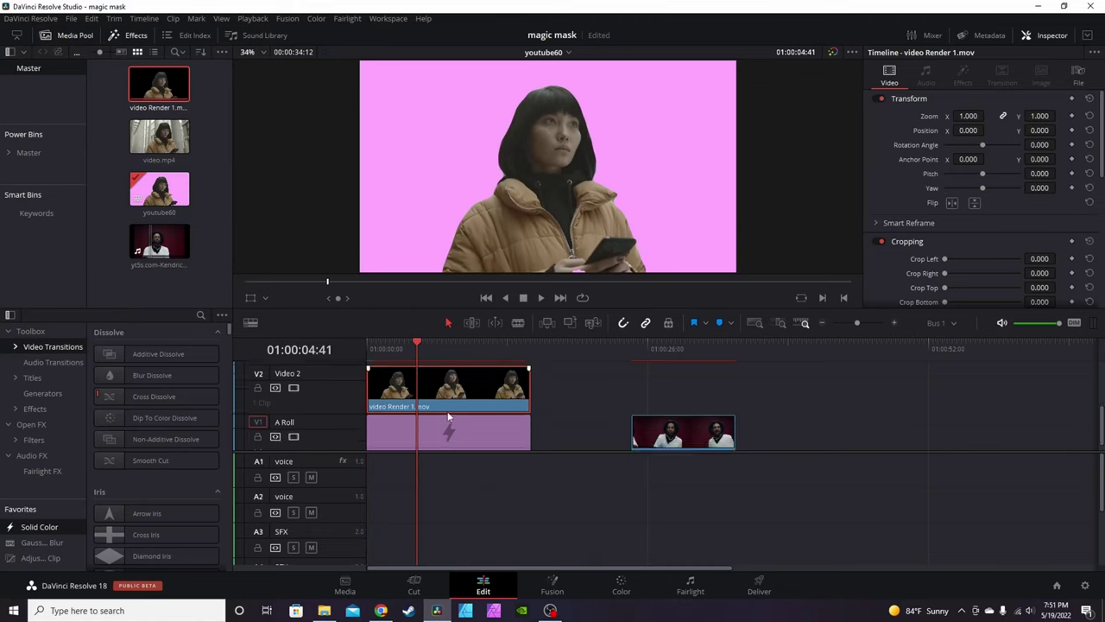
{"action": "scroll", "coordinate": [448, 416], "scroll_direction": "down", "scroll_amount": 1}
{"action": "left_click", "coordinate": [439, 431]}
{"action": "key", "text": "d"}
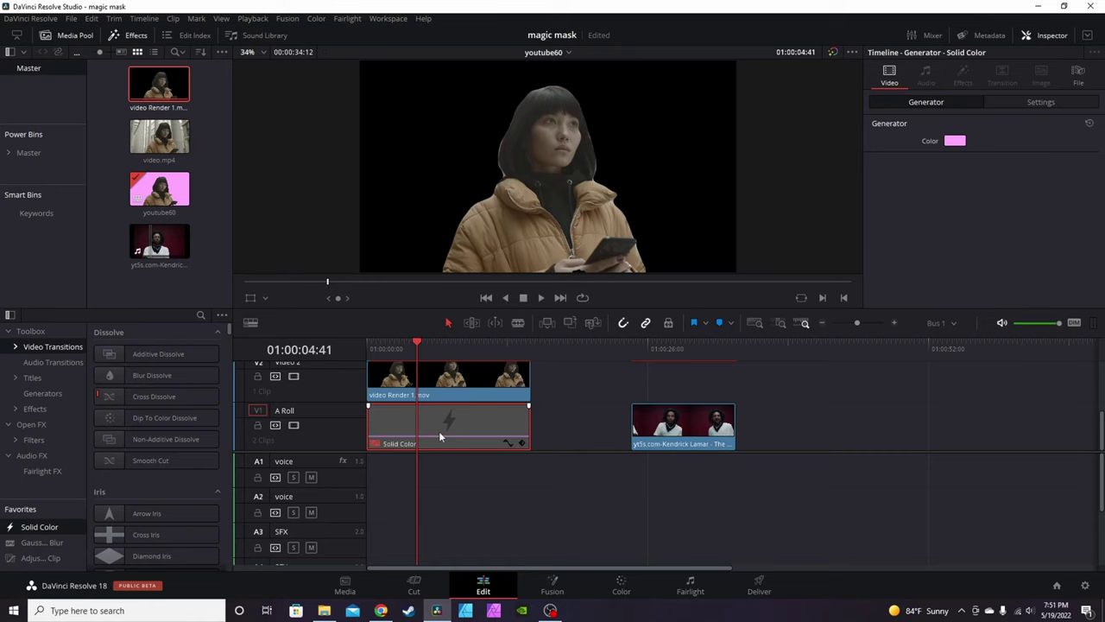
{"action": "left_click_drag", "start_coordinate": [418, 346], "coordinate": [442, 346]}
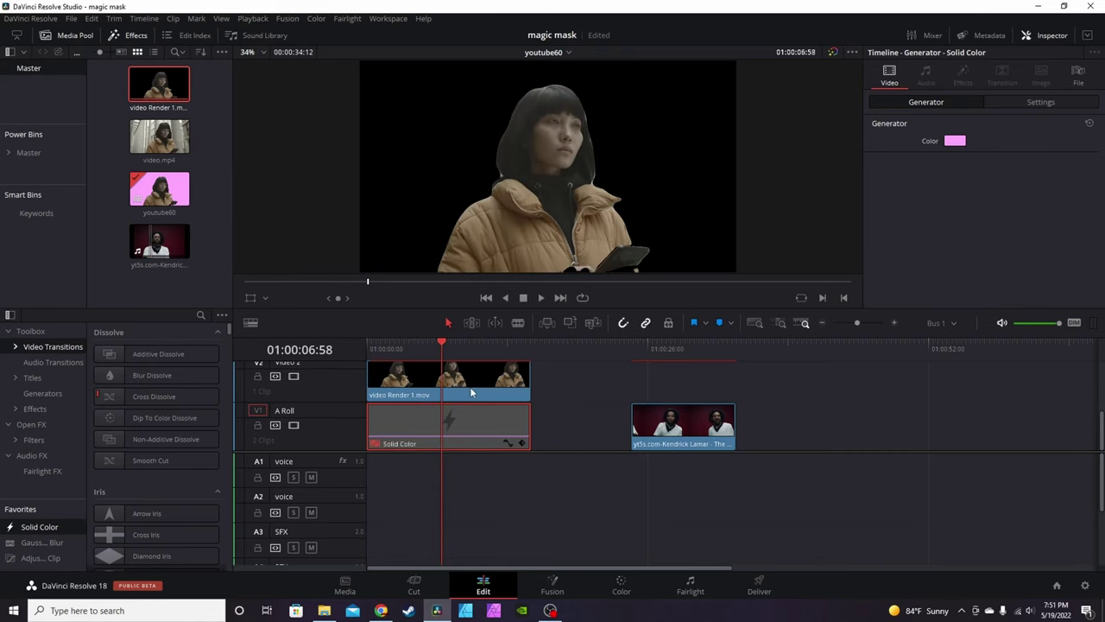
- Preview the rendered cutout over the other clip, then move it back to the timeline start
{"action": "left_click_drag", "start_coordinate": [460, 382], "coordinate": [691, 384]}
{"action": "left_click", "coordinate": [666, 349]}
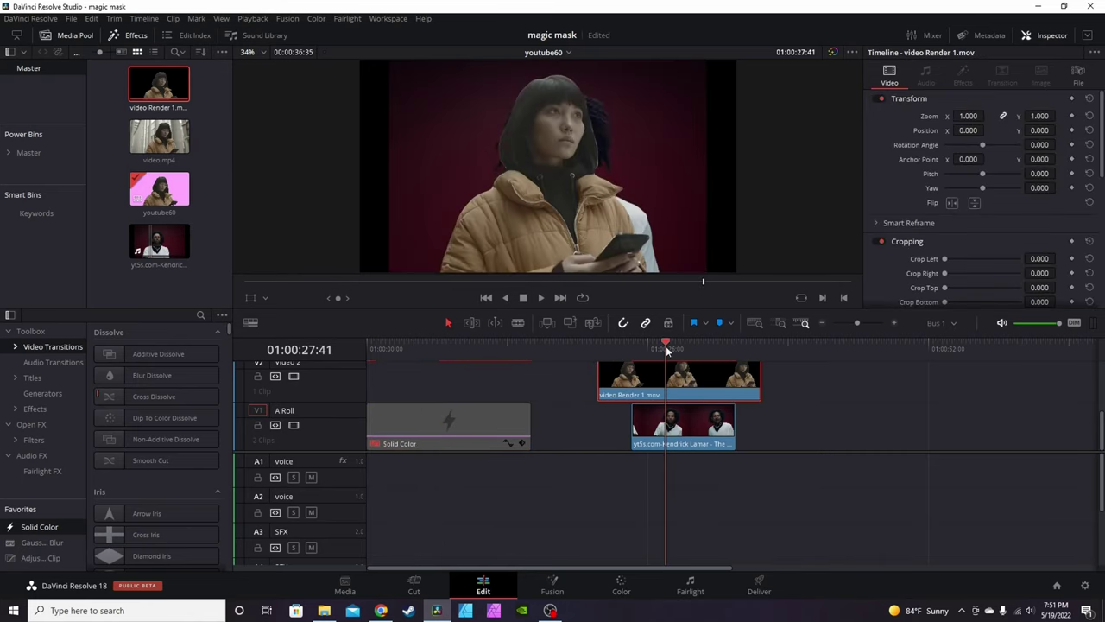
{"action": "key", "text": "space"}
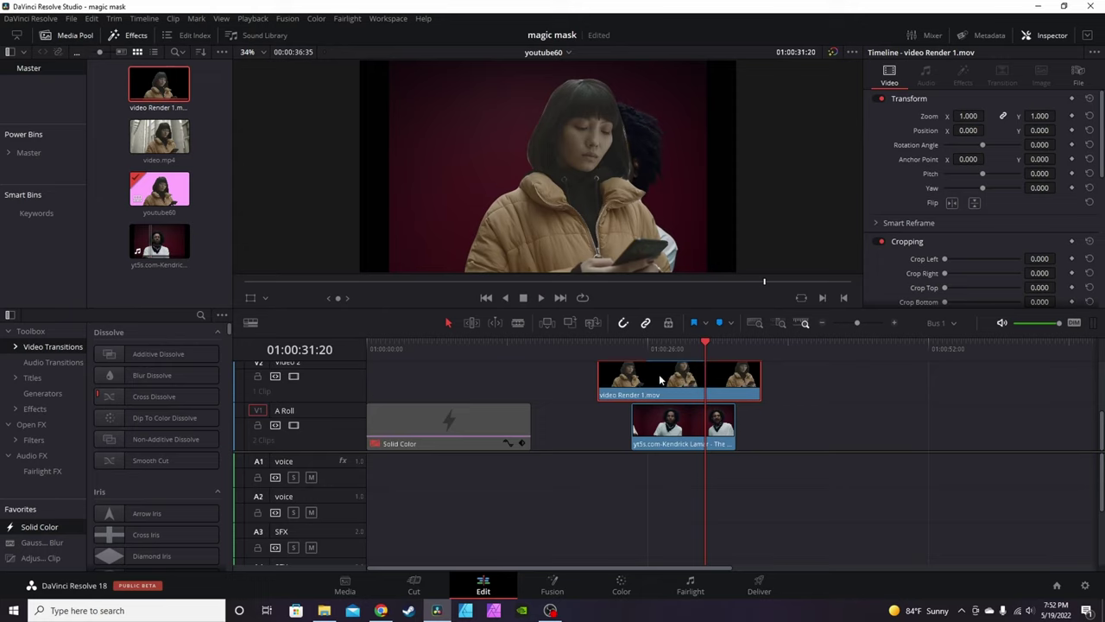
{"action": "left_click_drag", "start_coordinate": [660, 380], "coordinate": [426, 417]}
{"action": "left_click", "coordinate": [373, 354]}
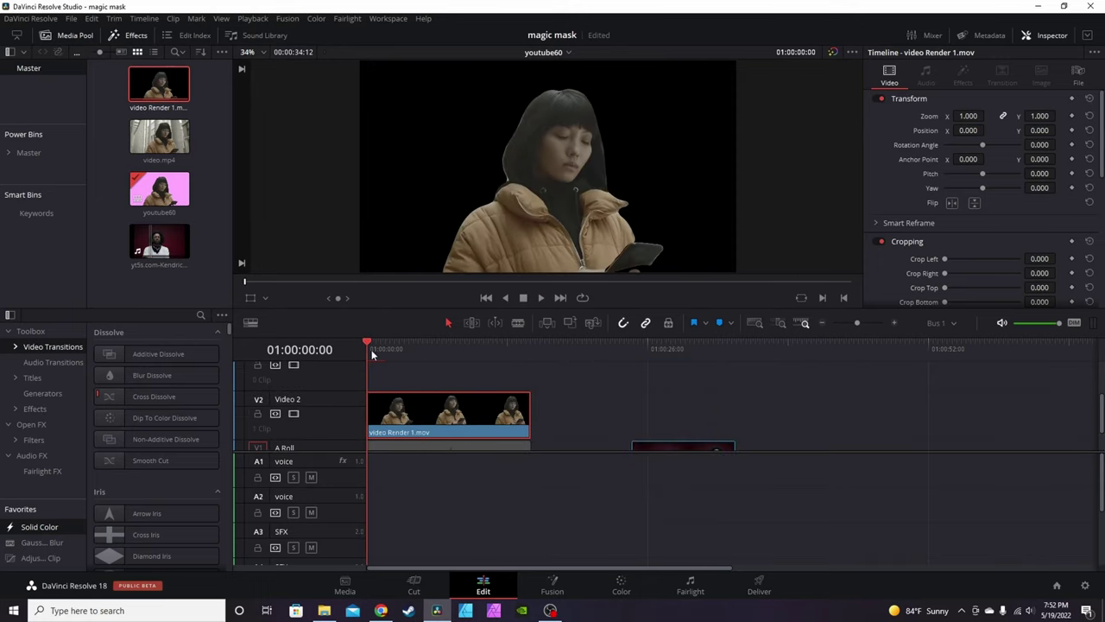
{"action": "left_click_drag", "start_coordinate": [373, 354], "coordinate": [406, 349]}
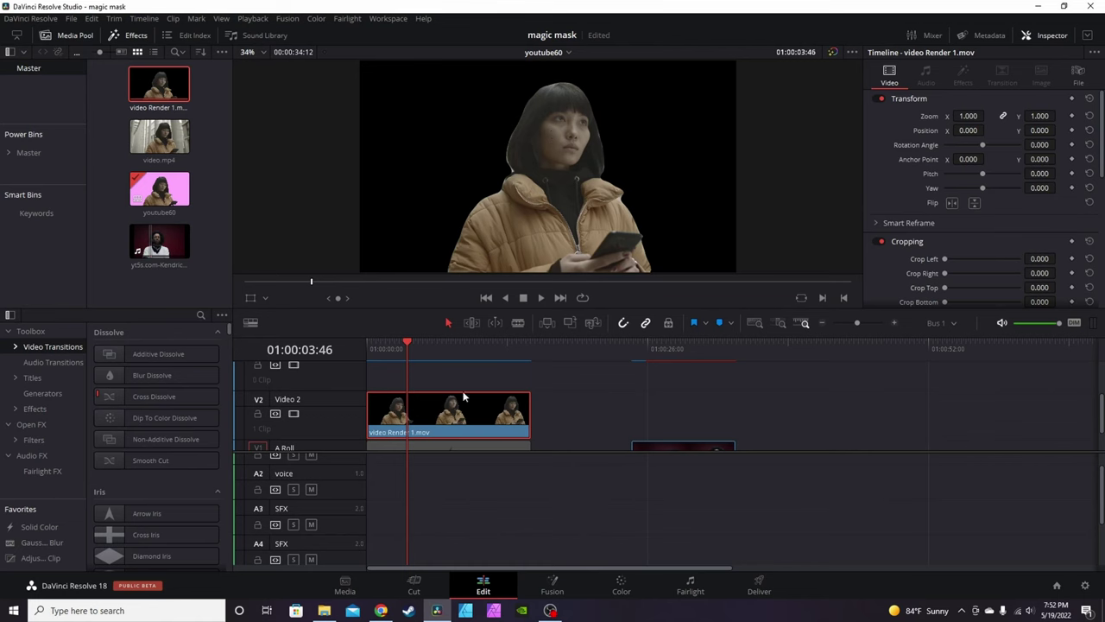
- Decompose the rendered V2 clip back to the original video.mp4 and scrub to check it
{"action": "right_click", "coordinate": [450, 414]}
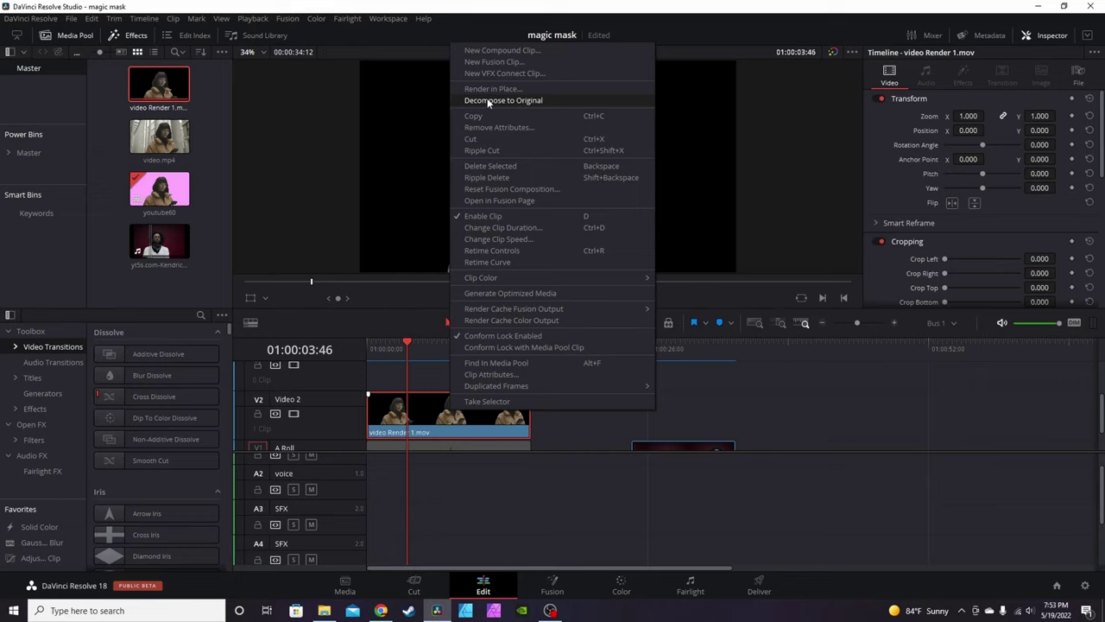
{"action": "left_click", "coordinate": [489, 101]}
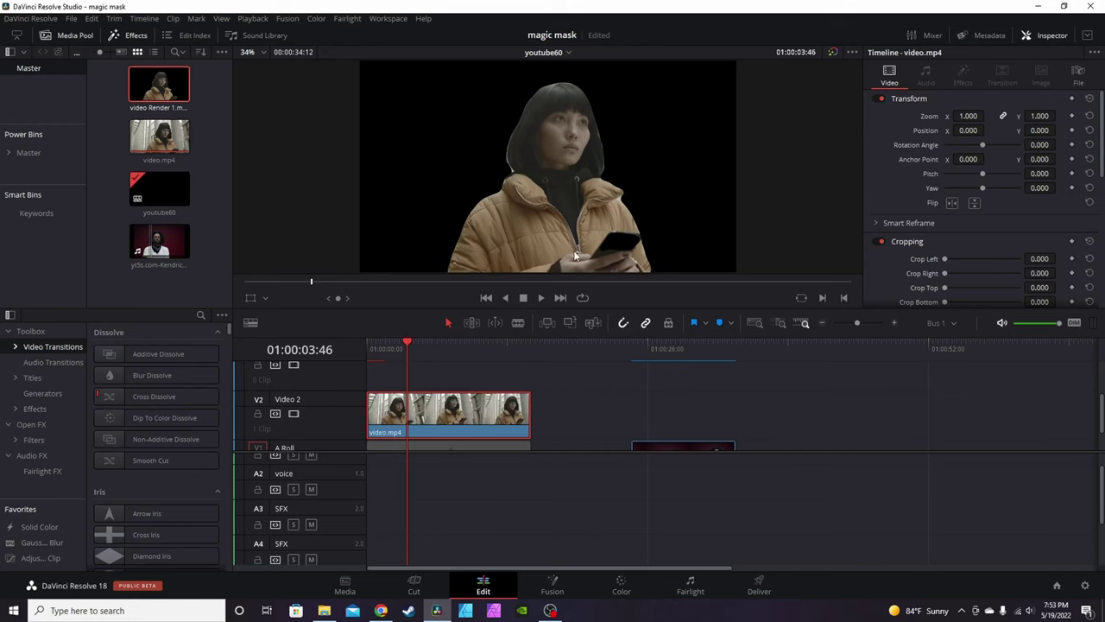
{"action": "mouse_move", "coordinate": [402, 354]}
{"action": "left_mouse_down"}
{"action": "mouse_move", "coordinate": [378, 345]}
{"action": "mouse_move", "coordinate": [415, 350]}
{"action": "left_mouse_up"}
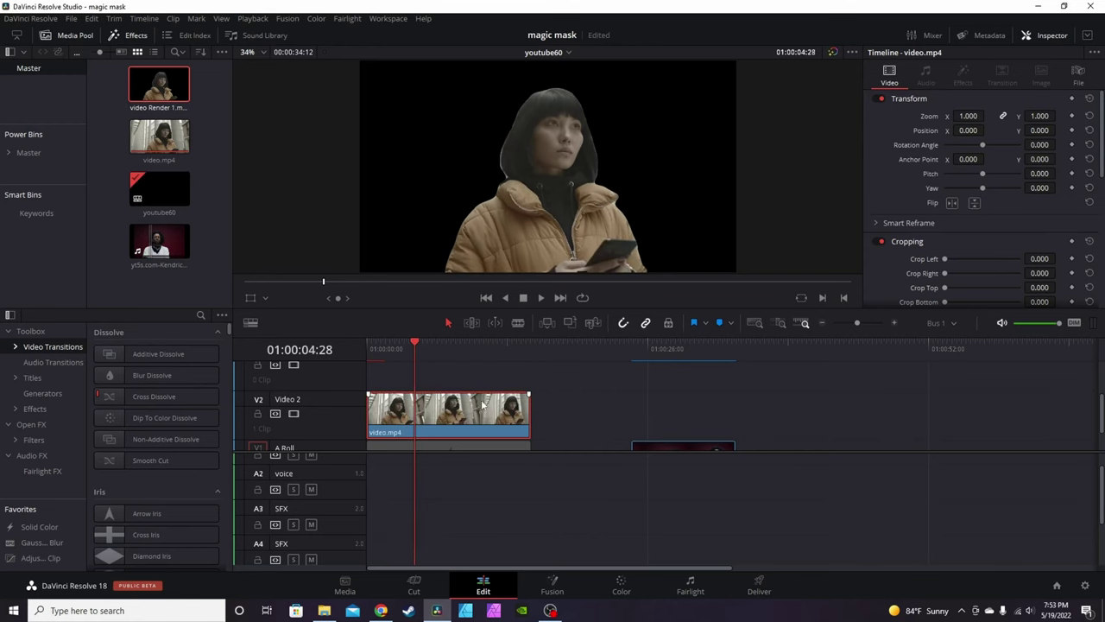
- On the Color page, disconnect node 02's mask output so the full image shows
{"action": "left_click", "coordinate": [621, 584]}
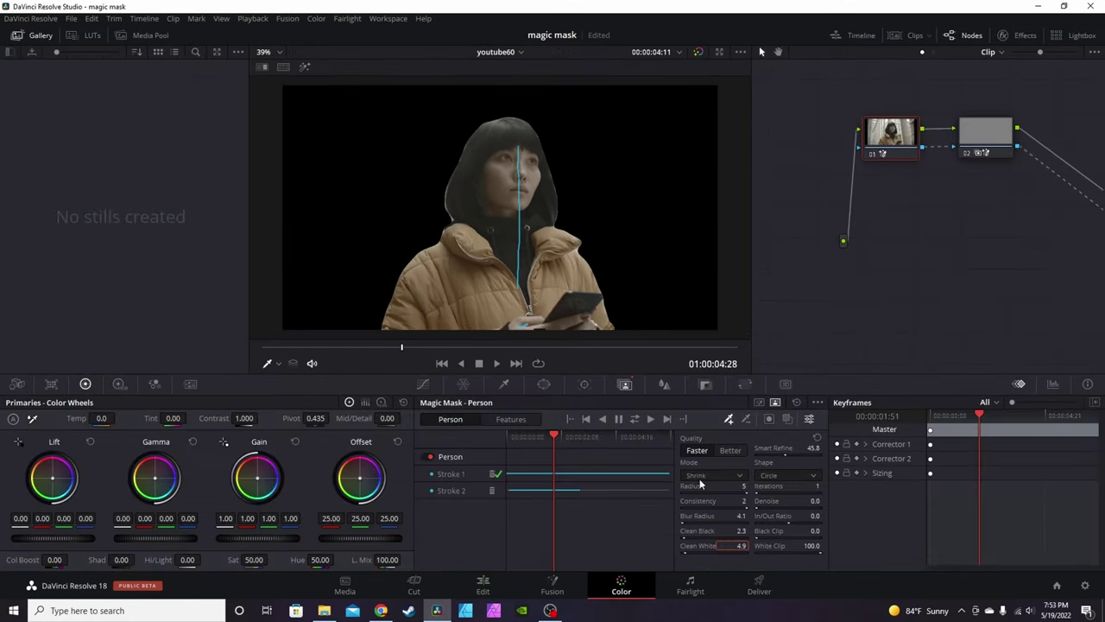
{"action": "left_click_drag", "start_coordinate": [915, 140], "coordinate": [874, 135]}
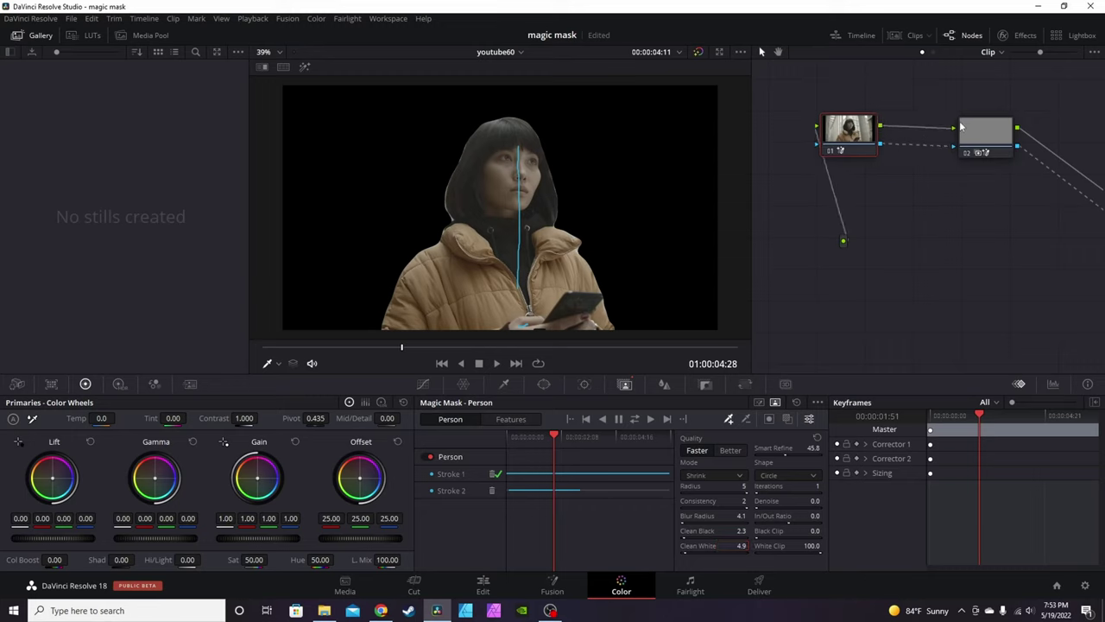
{"action": "left_click_drag", "start_coordinate": [991, 138], "coordinate": [972, 132]}
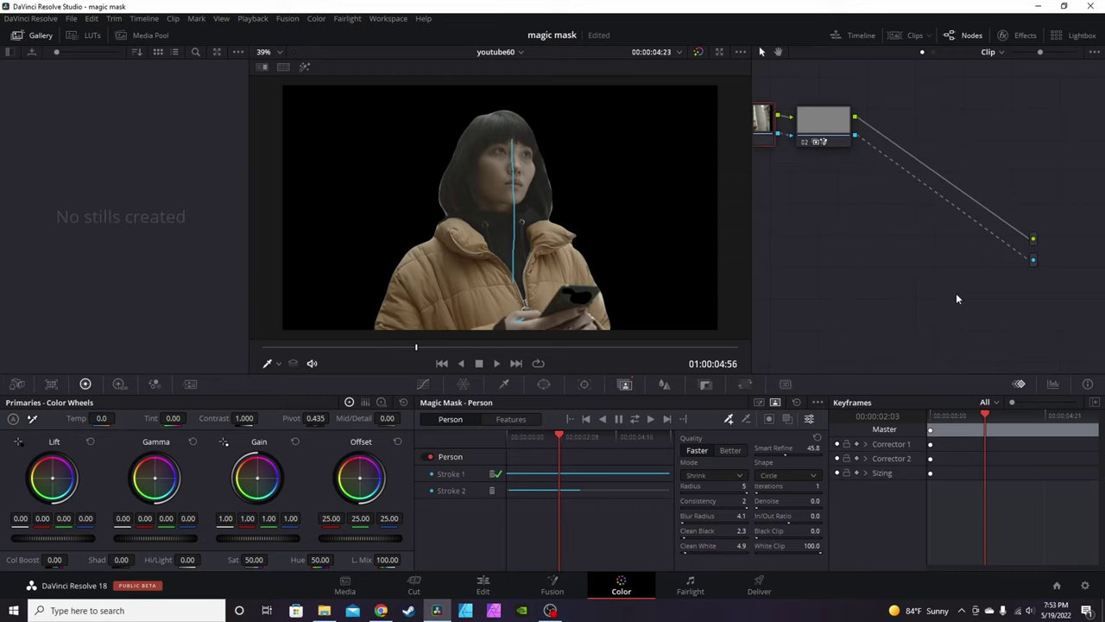
{"action": "left_click_drag", "start_coordinate": [1033, 259], "coordinate": [915, 281]}
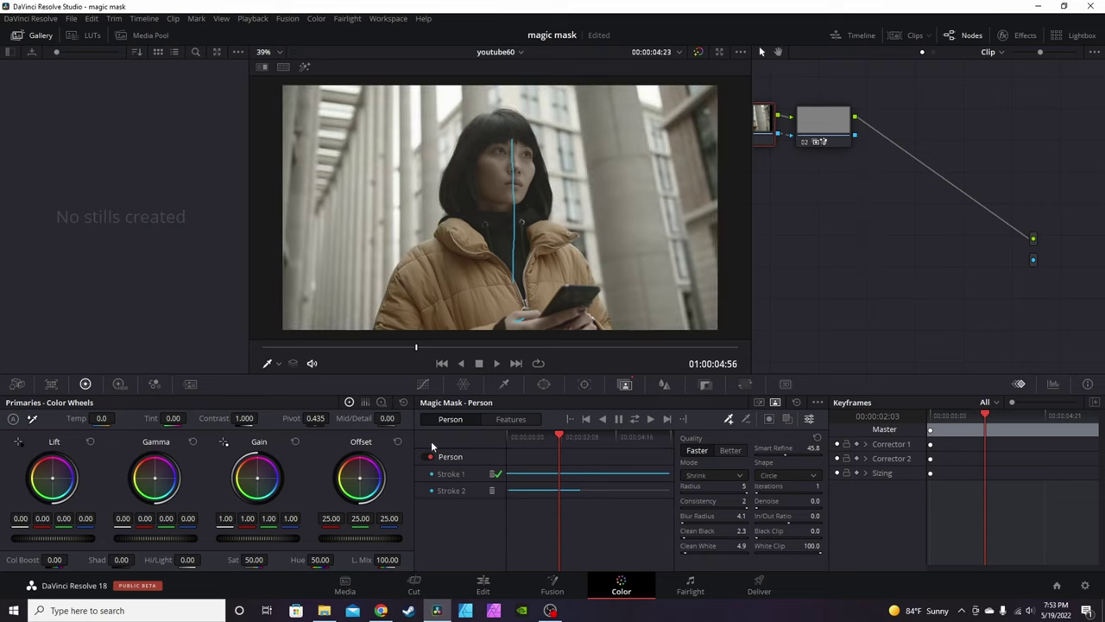
- Shift the masked person's Gain, Gamma and Lift wheels toward magenta
{"action": "left_click_drag", "start_coordinate": [258, 478], "coordinate": [268, 470]}
{"action": "left_click_drag", "start_coordinate": [159, 482], "coordinate": [149, 478]}
{"action": "left_click_drag", "start_coordinate": [54, 479], "coordinate": [47, 481]}
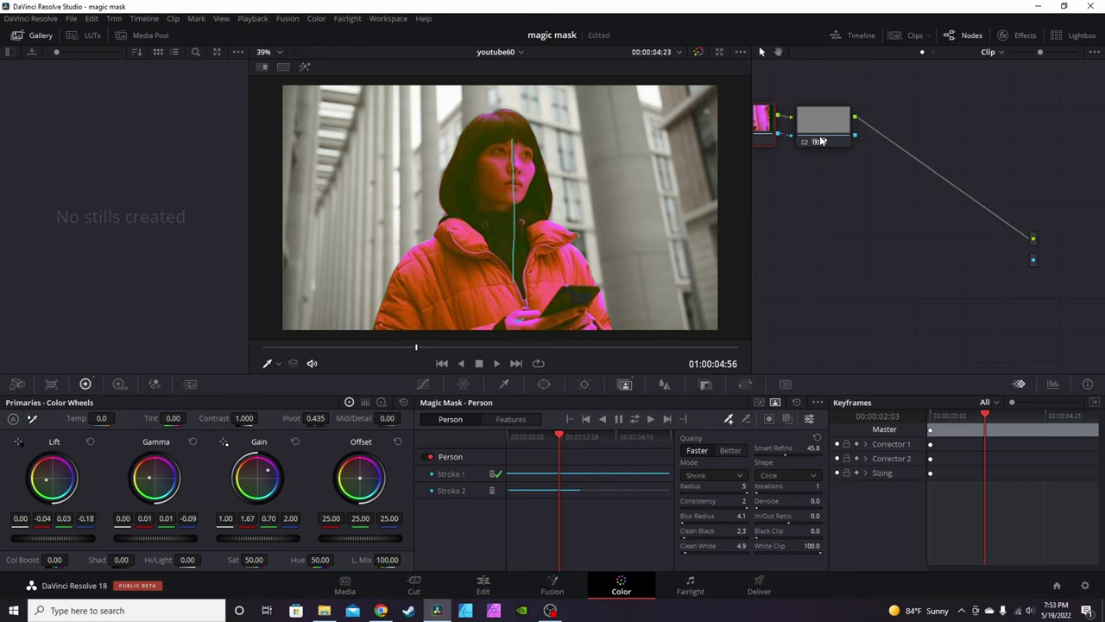
{"action": "left_click_drag", "start_coordinate": [820, 140], "coordinate": [893, 132]}
{"action": "mouse_move", "coordinate": [766, 123]}
{"action": "left_mouse_down"}
{"action": "mouse_move", "coordinate": [896, 107]}
{"action": "mouse_move", "coordinate": [892, 117]}
{"action": "left_mouse_up"}
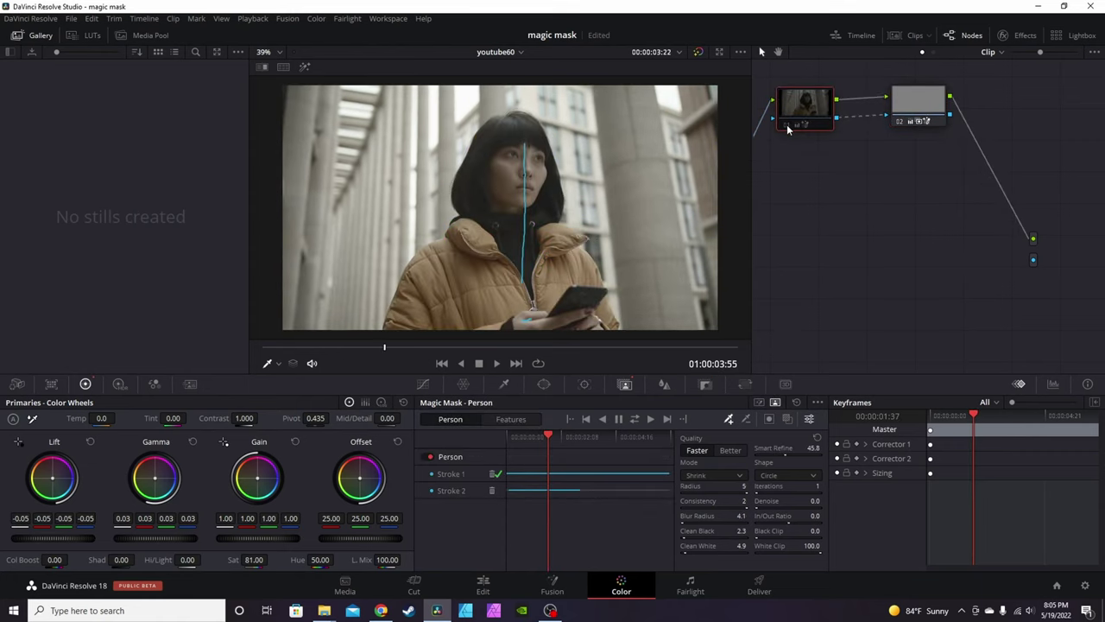
- Re-enable node 01's grade in the node graph
{"action": "left_click", "coordinate": [786, 124]}
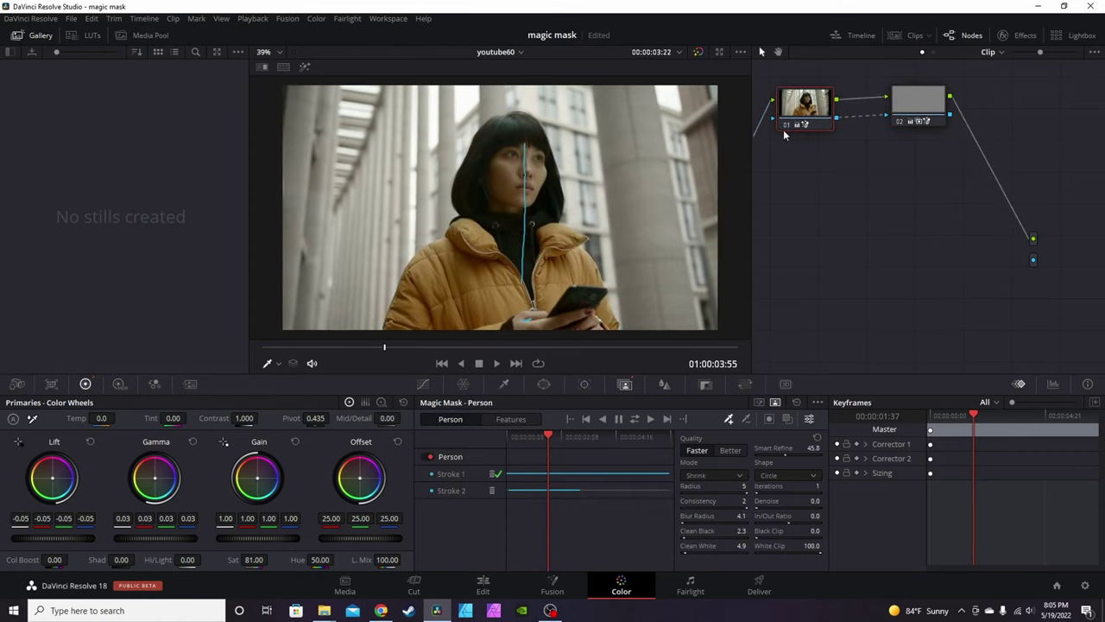